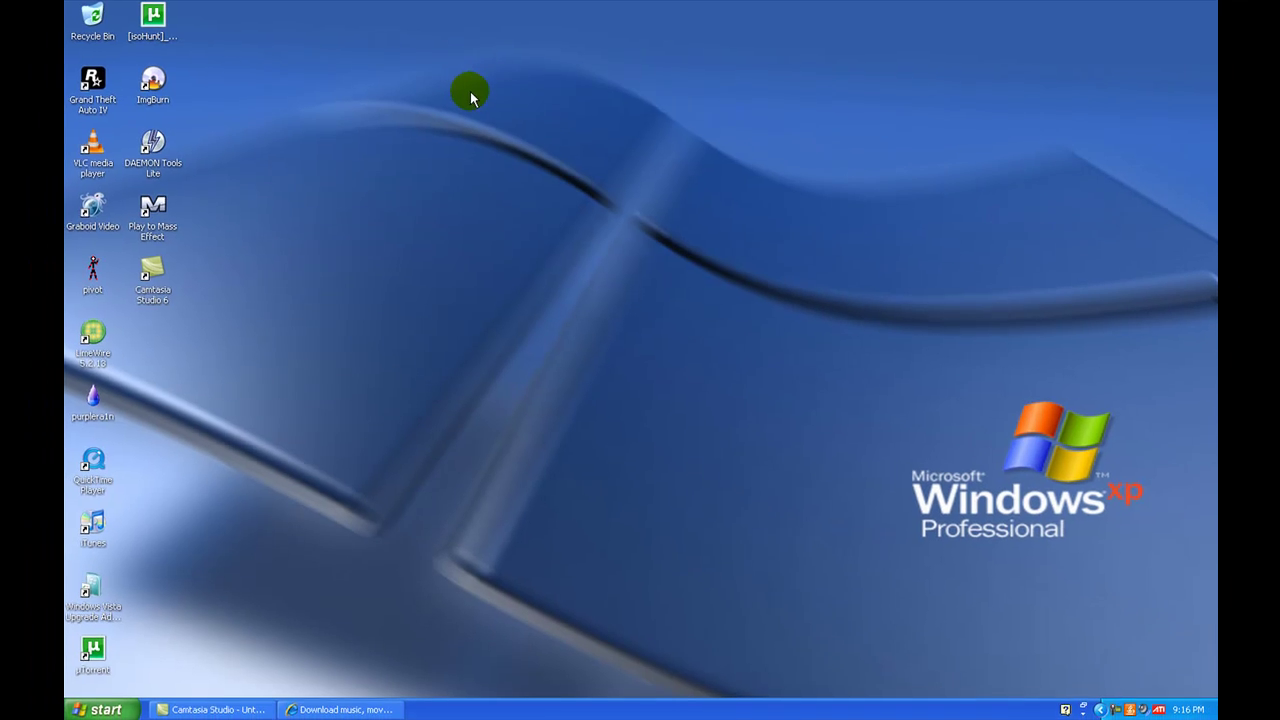
- Bring the Pirate Bay browser window to the front and highlight its web address
left_click_drag(470, 92, 811, 323)
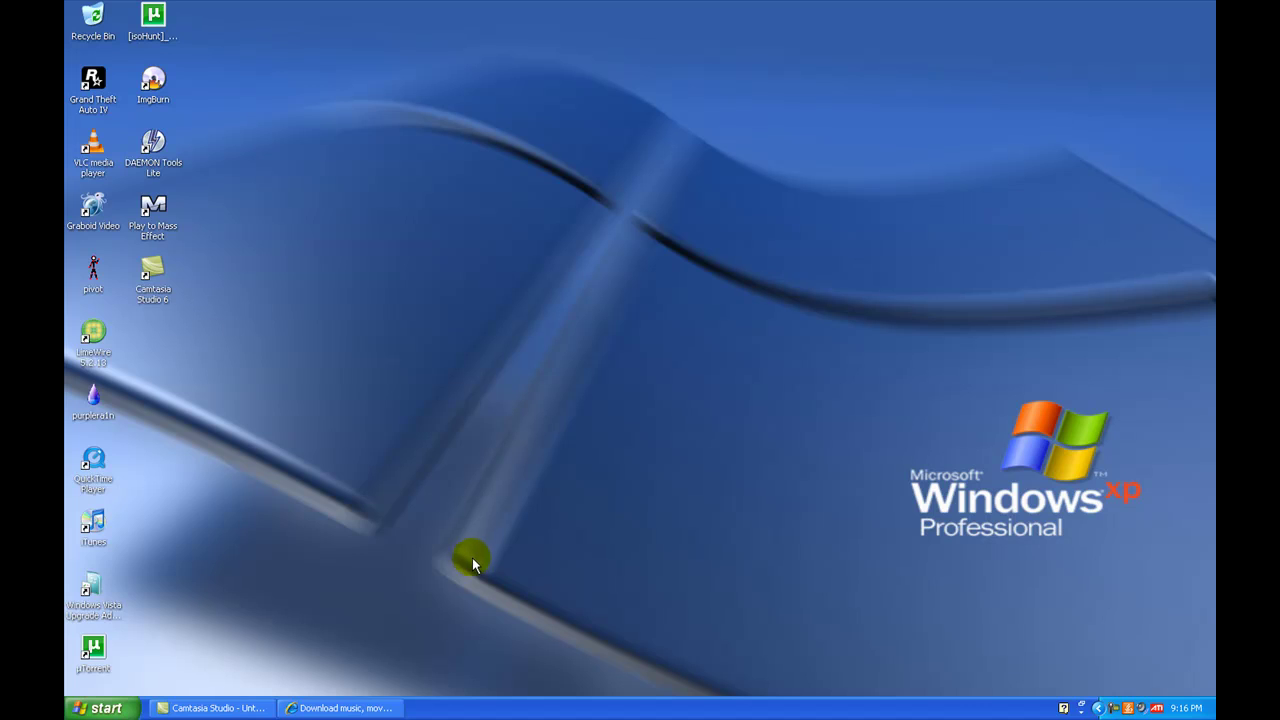
left_click(362, 710)
left_click(250, 34)
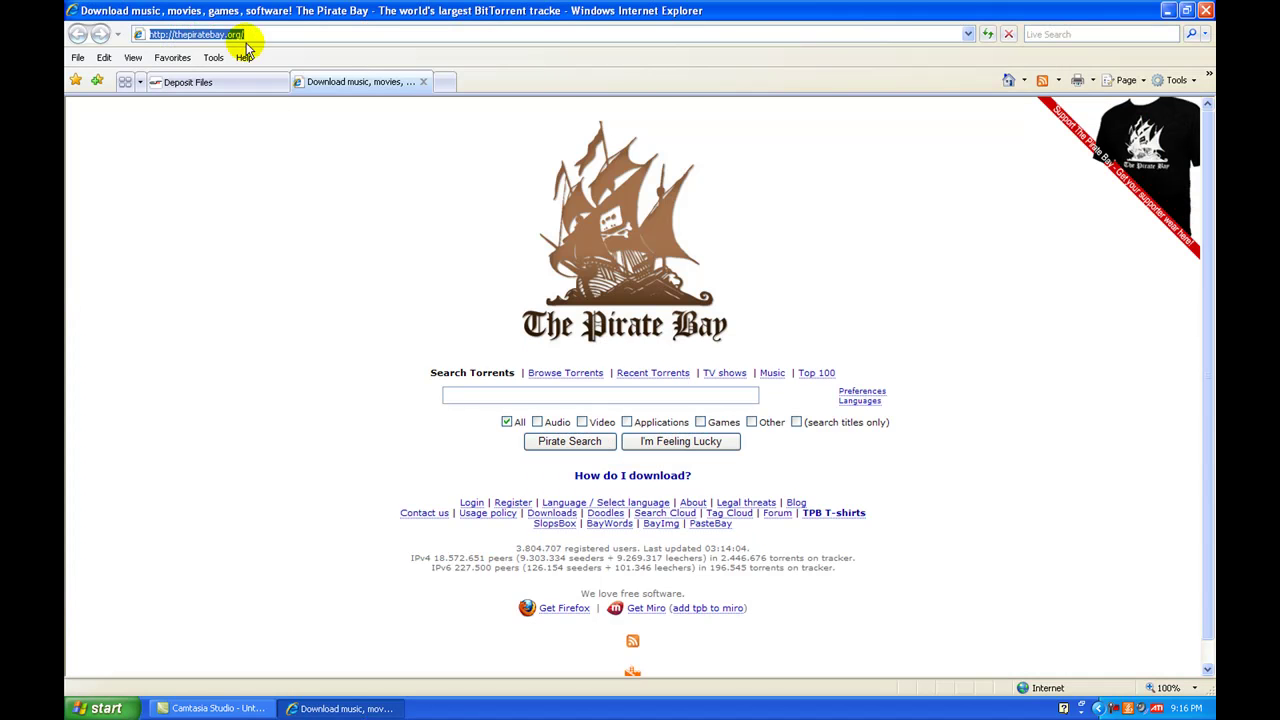
left_click_drag(260, 34, 116, 32)
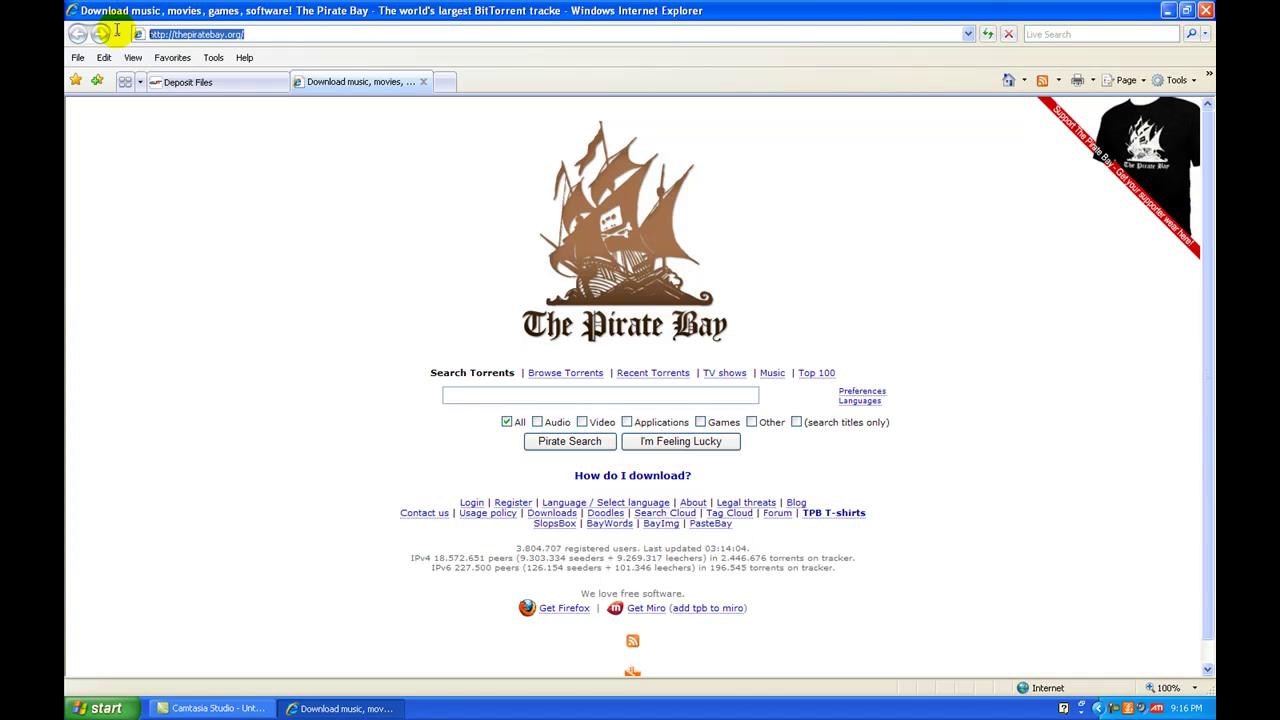
left_click(258, 34)
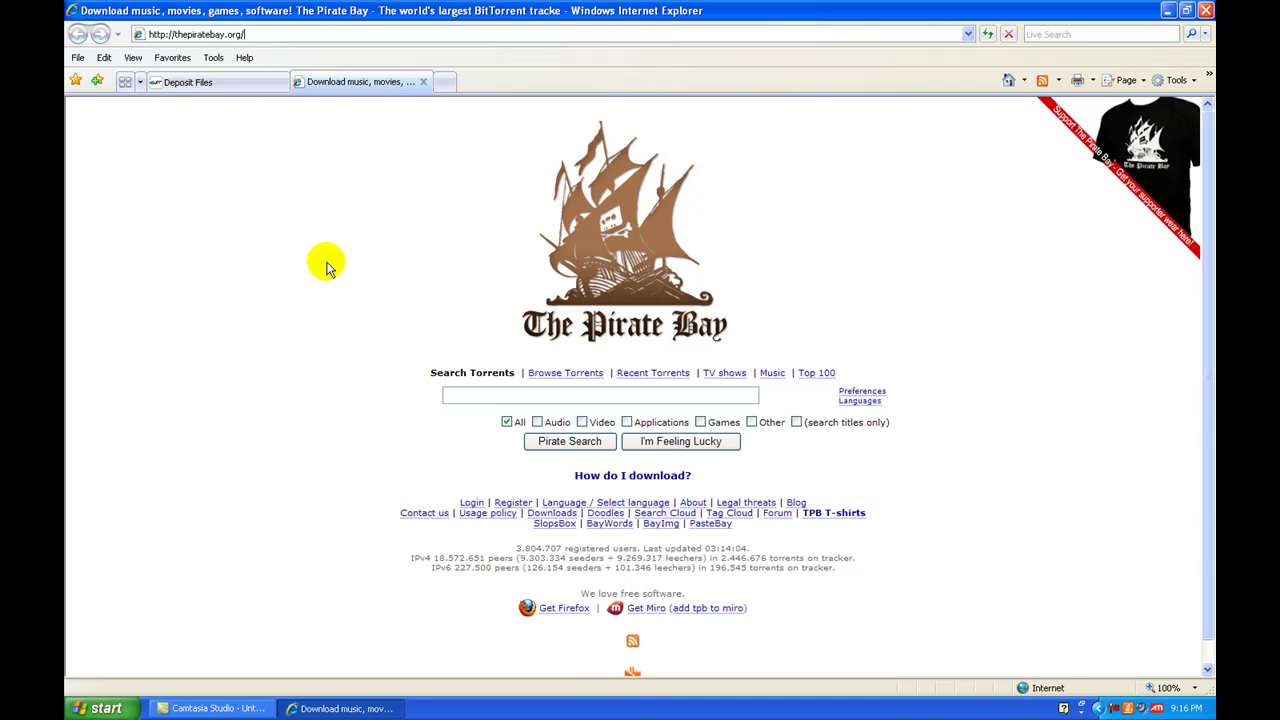
- Search The Pirate Bay for 'mass effect rip'
left_click(462, 394)
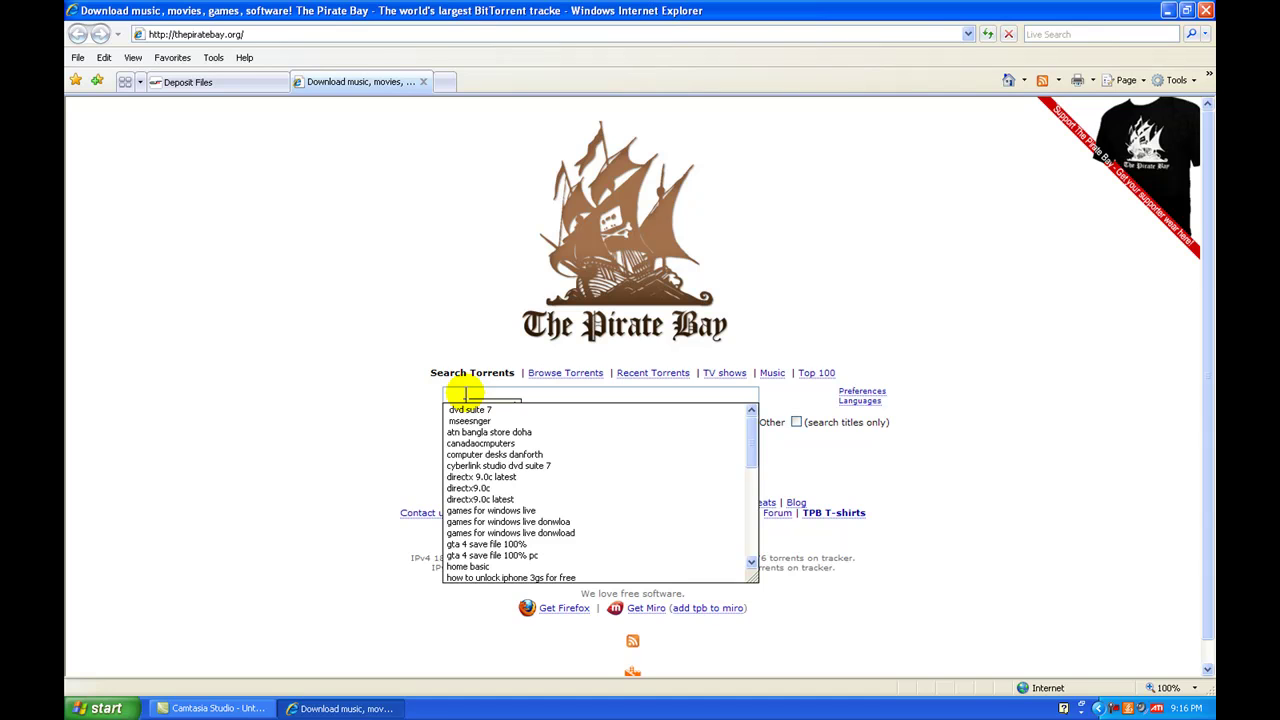
type("mass eff")
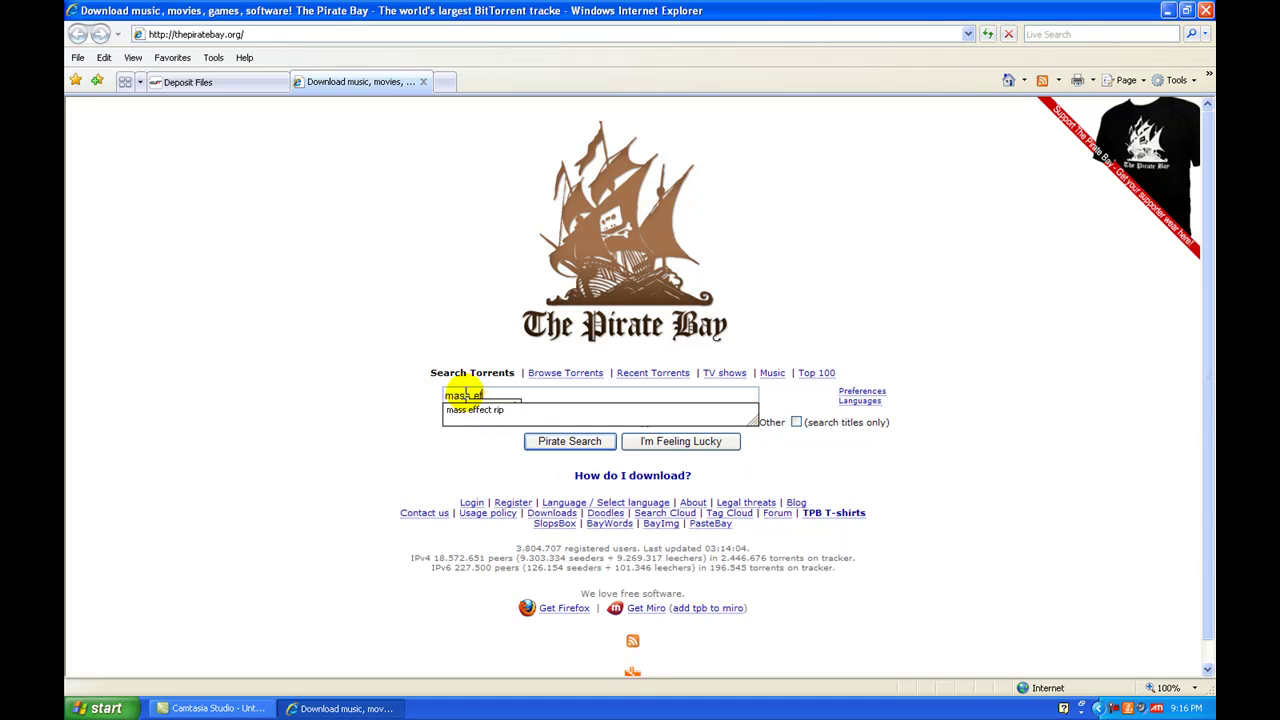
type("ect rip")
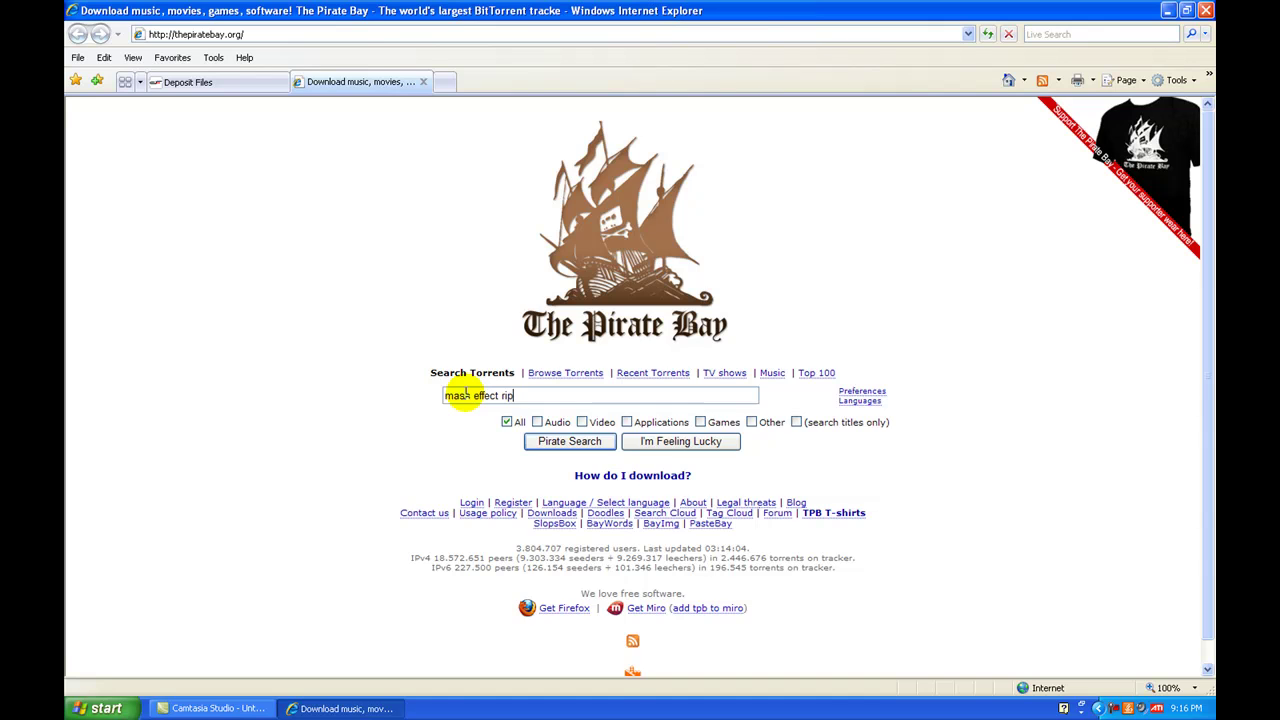
key("Return")
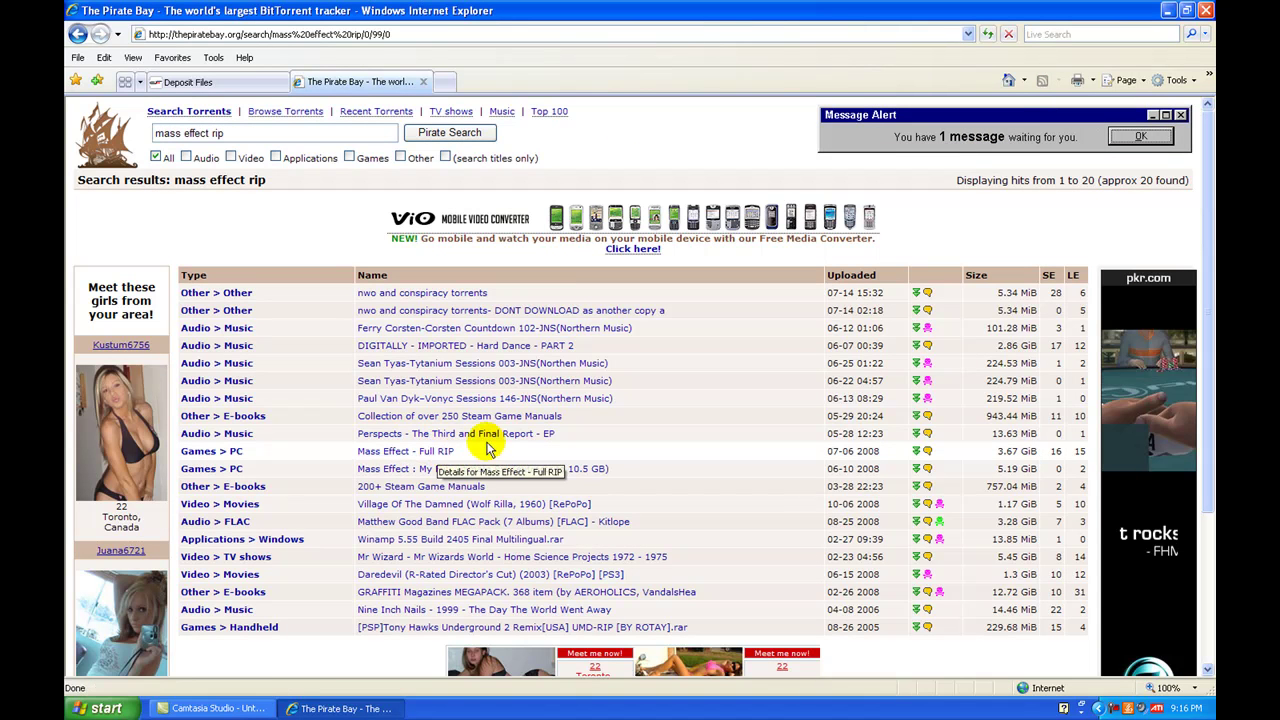
- Open the Mass Effect - Full RIP torrent and highlight its 3.67 GiB size and notes
left_click(423, 450)
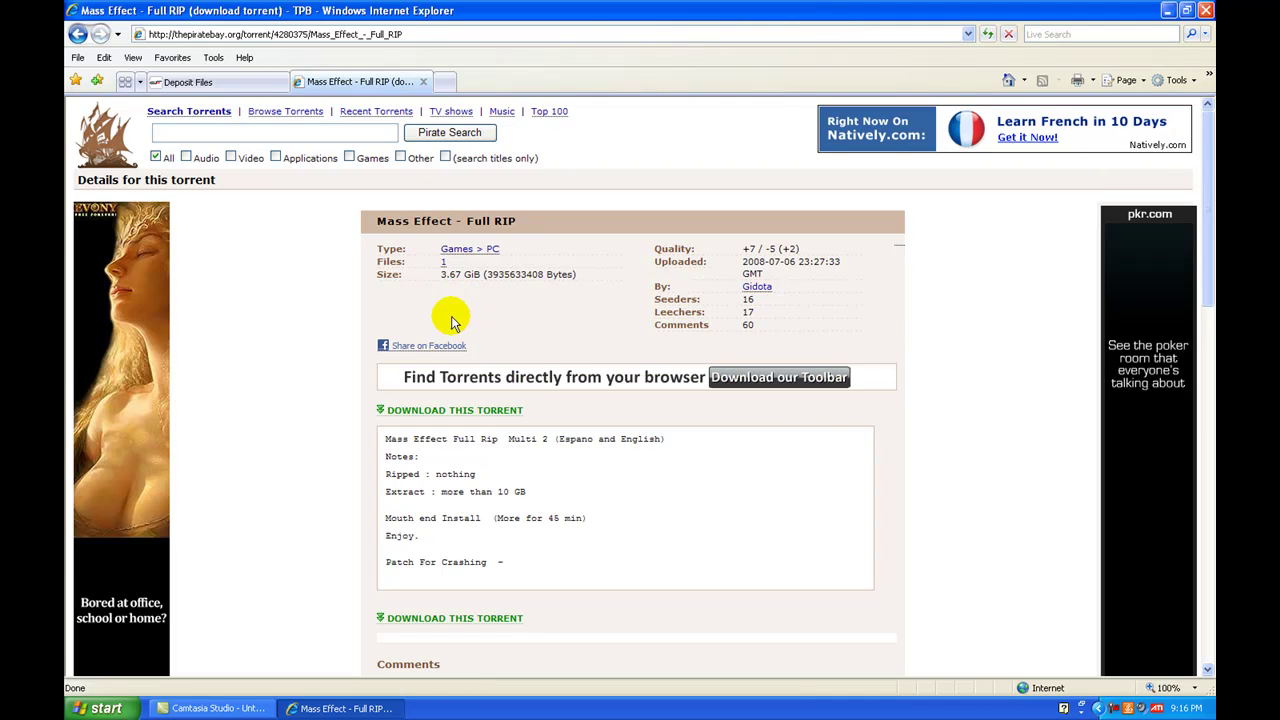
left_click_drag(438, 274, 484, 275)
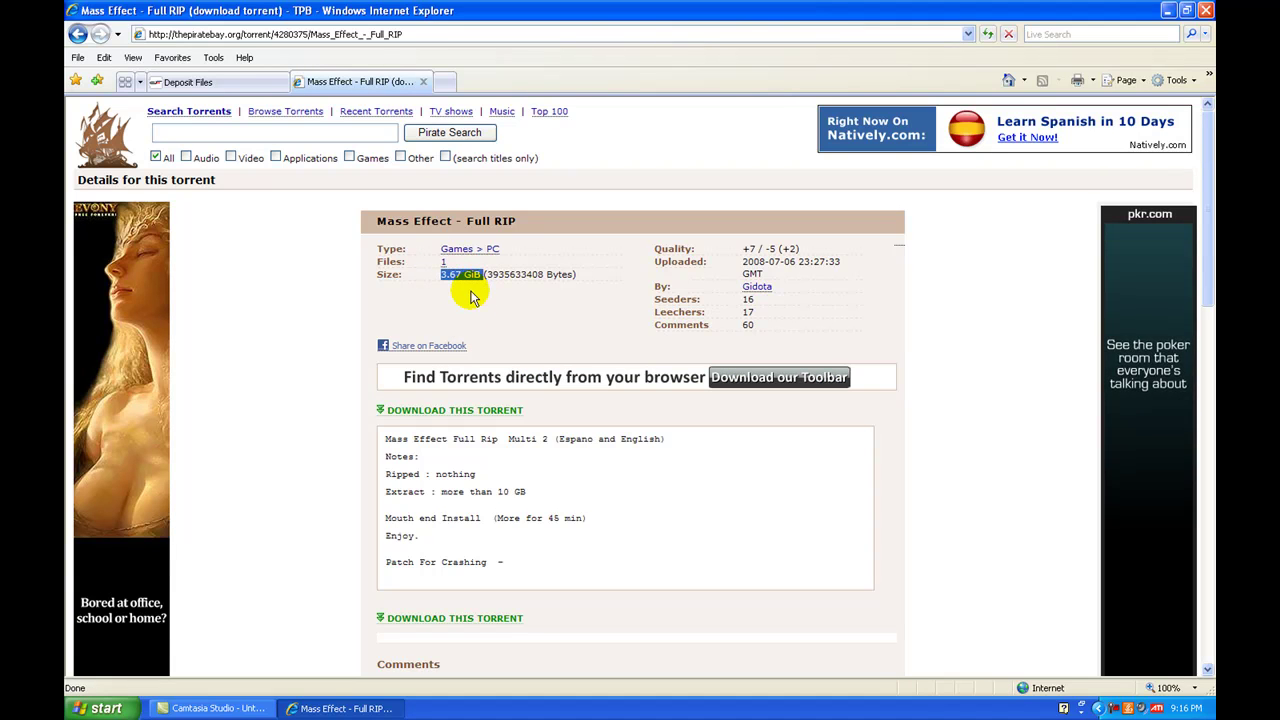
left_click(472, 297)
scroll(490, 310, "down", 1)
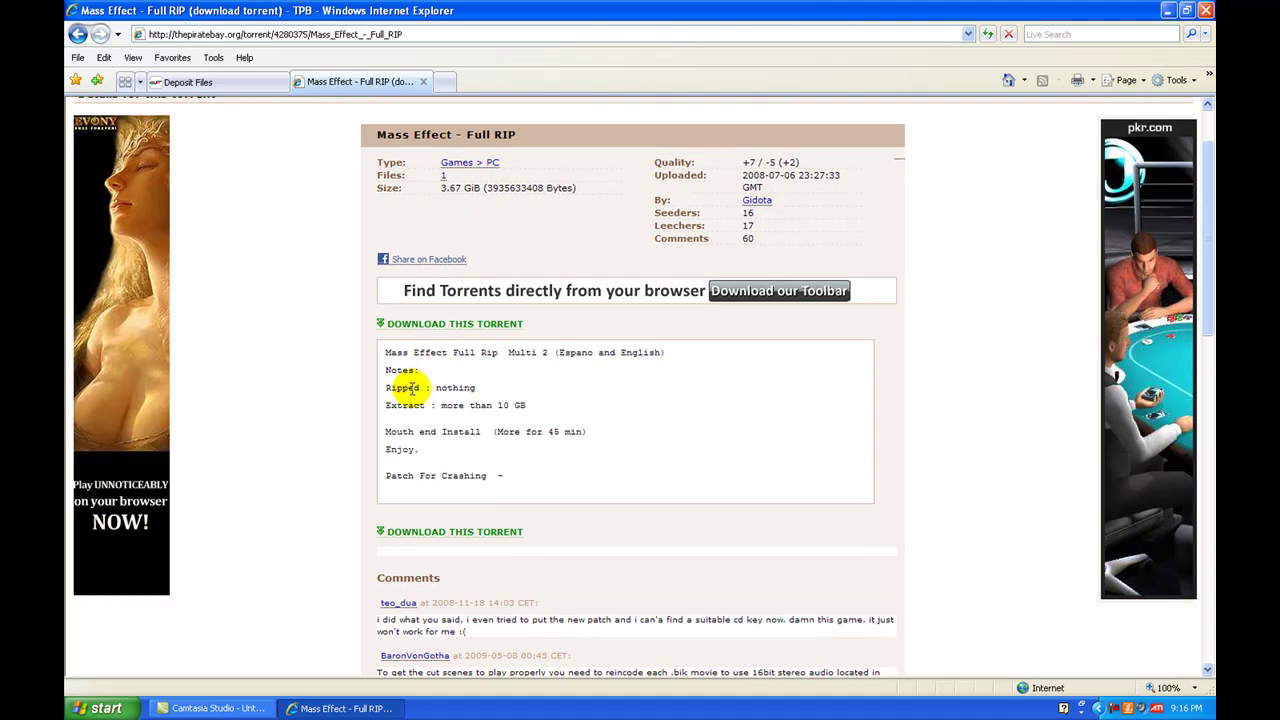
mouse_move(386, 388)
left_mouse_down()
mouse_move(476, 390)
mouse_move(587, 437)
left_mouse_up()
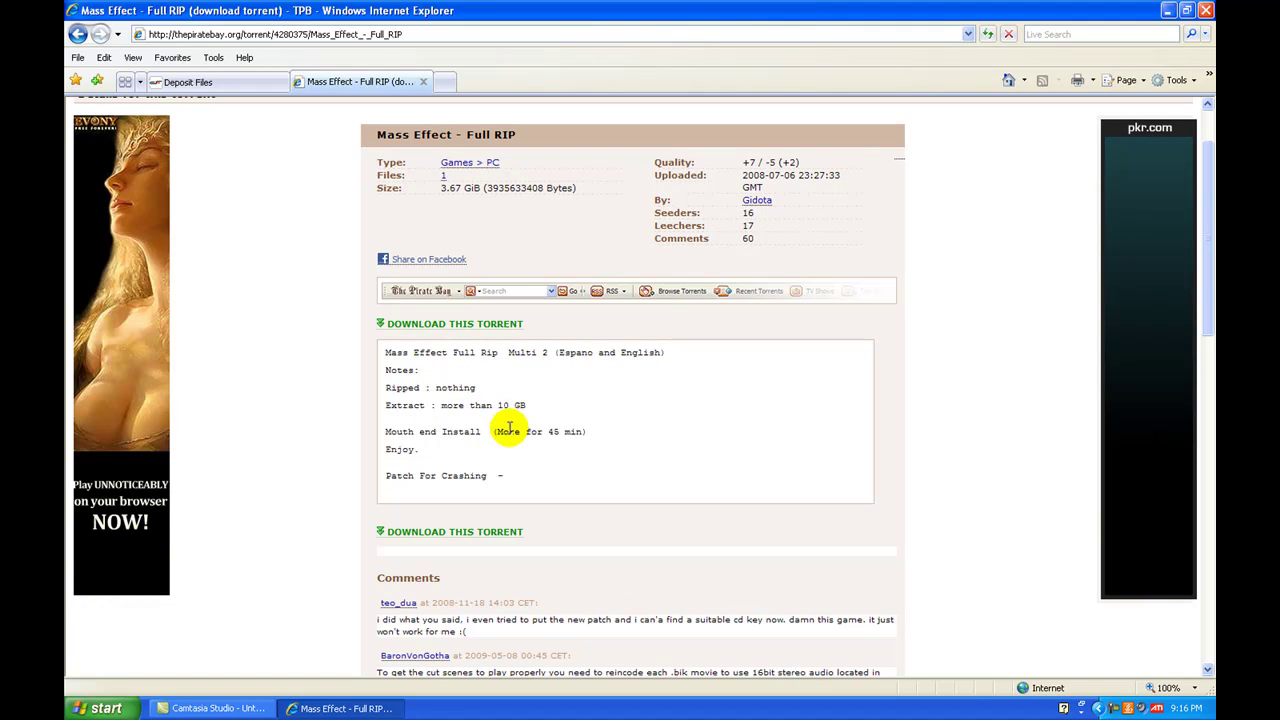
left_click(585, 435)
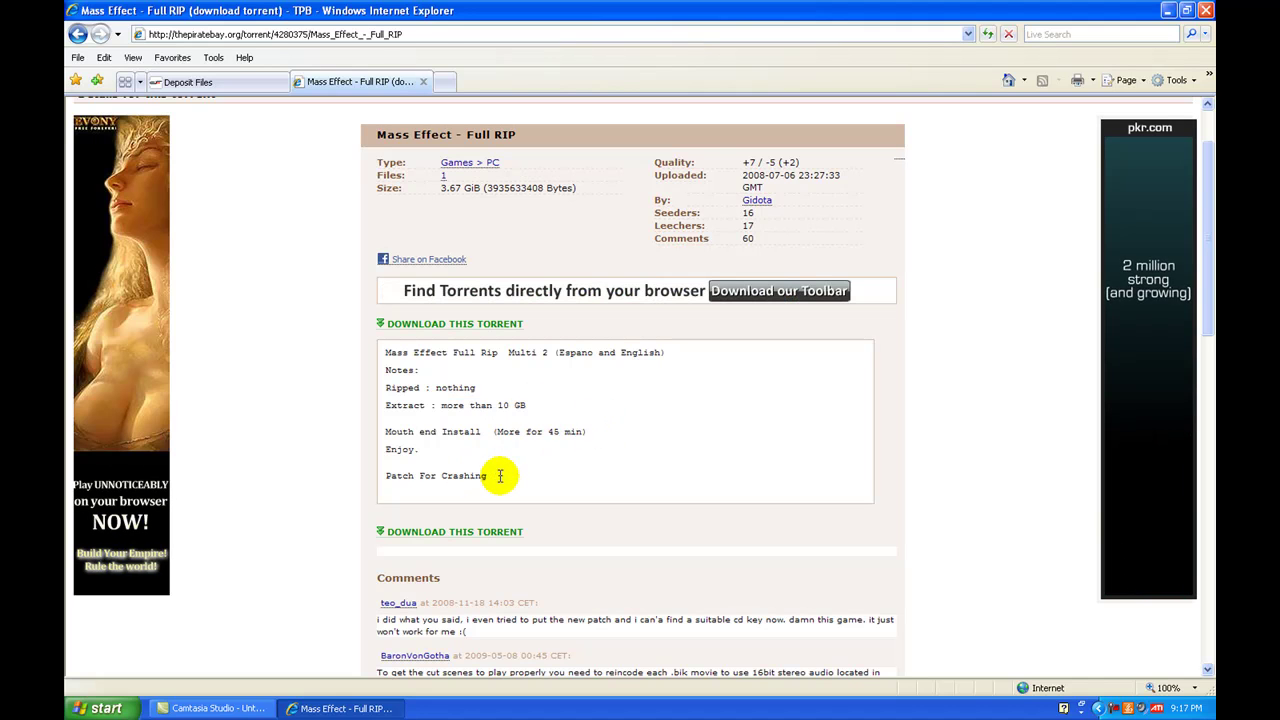
left_click_drag(500, 476, 388, 477)
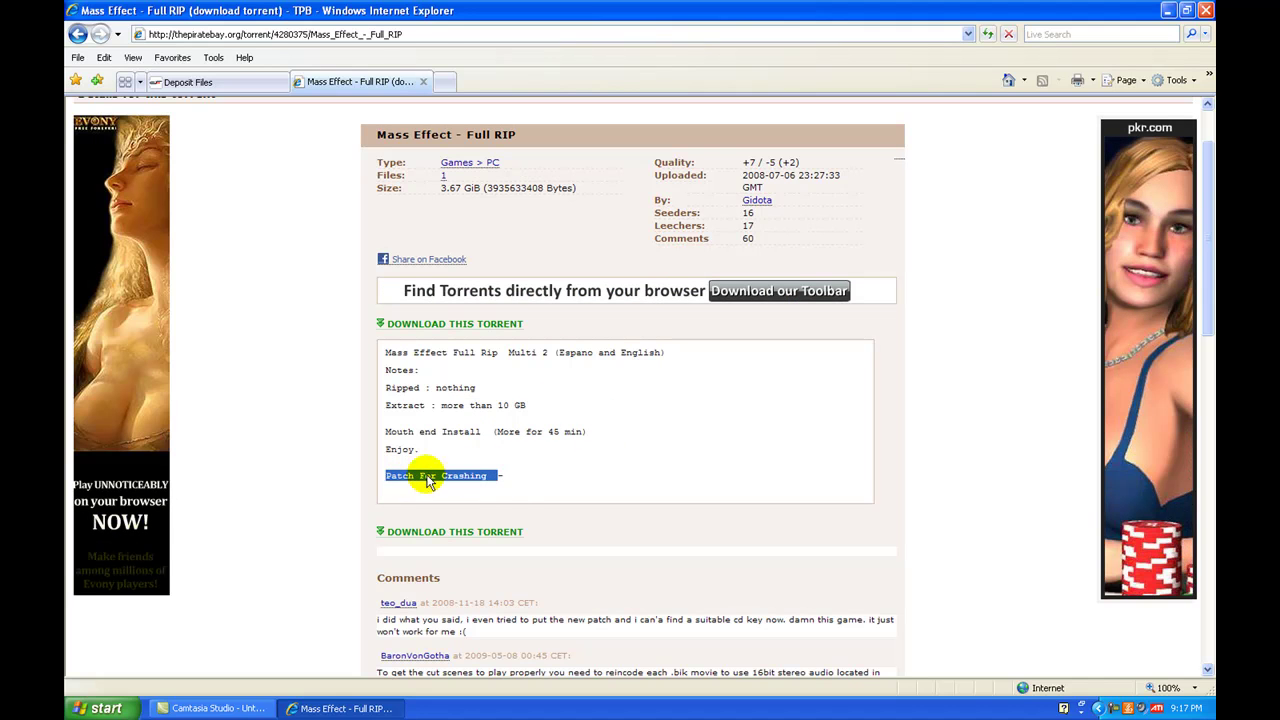
left_click(531, 471)
- Scroll down to the end of the torrent's comments
scroll(480, 440, "down", 3)
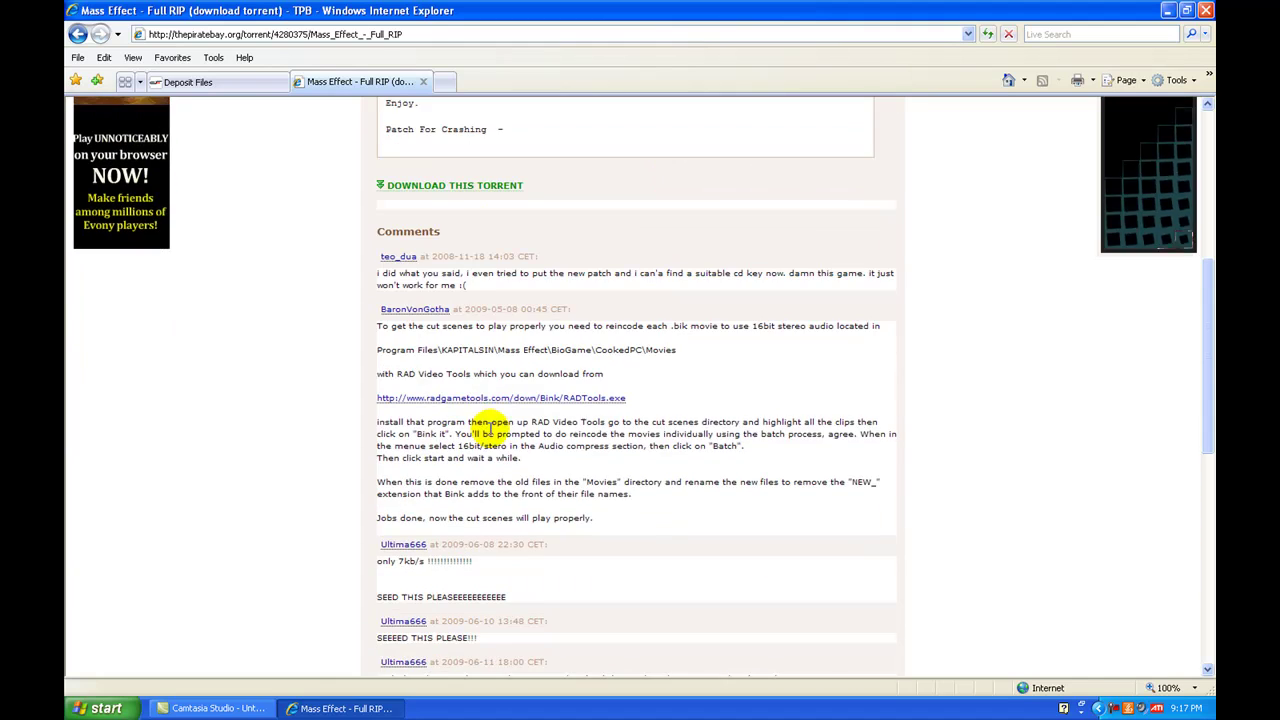
scroll(475, 200, "down", 3)
scroll(488, 260, "down", 1)
scroll(497, 330, "down", 2)
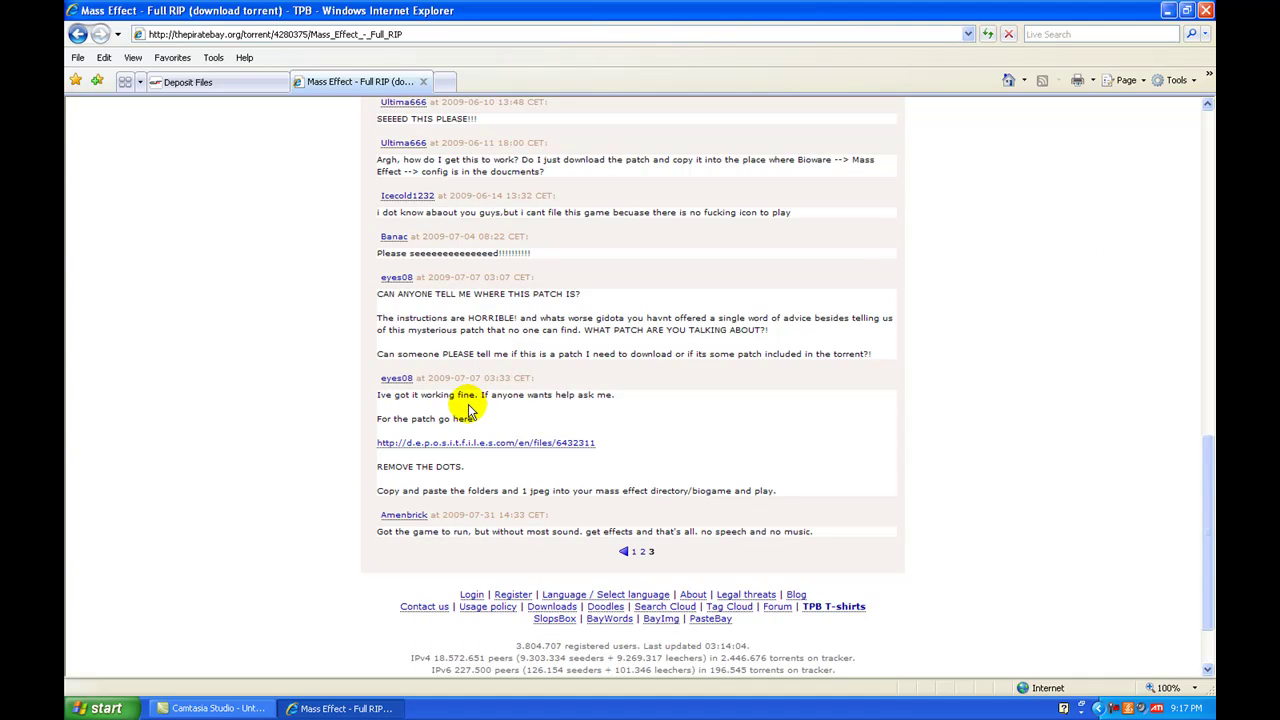
- Go to comments page three, view the Deposit Files patch page, then close it
left_click(662, 553)
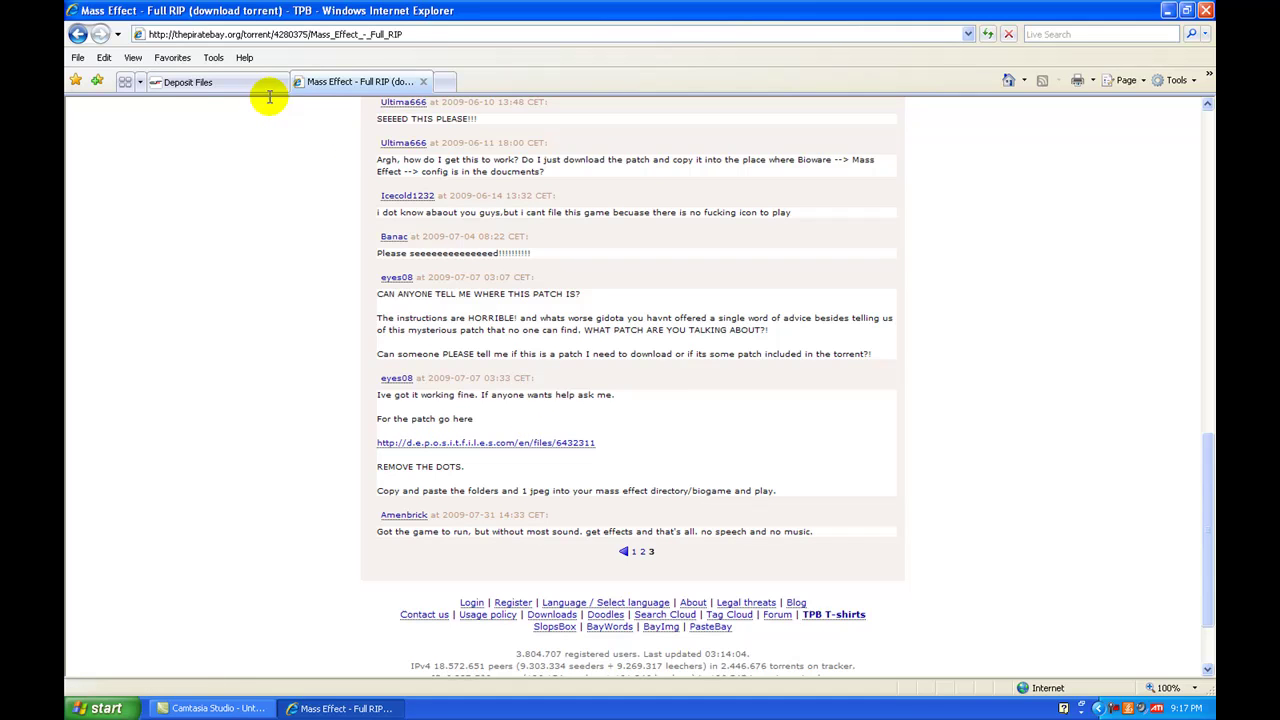
left_click(228, 85)
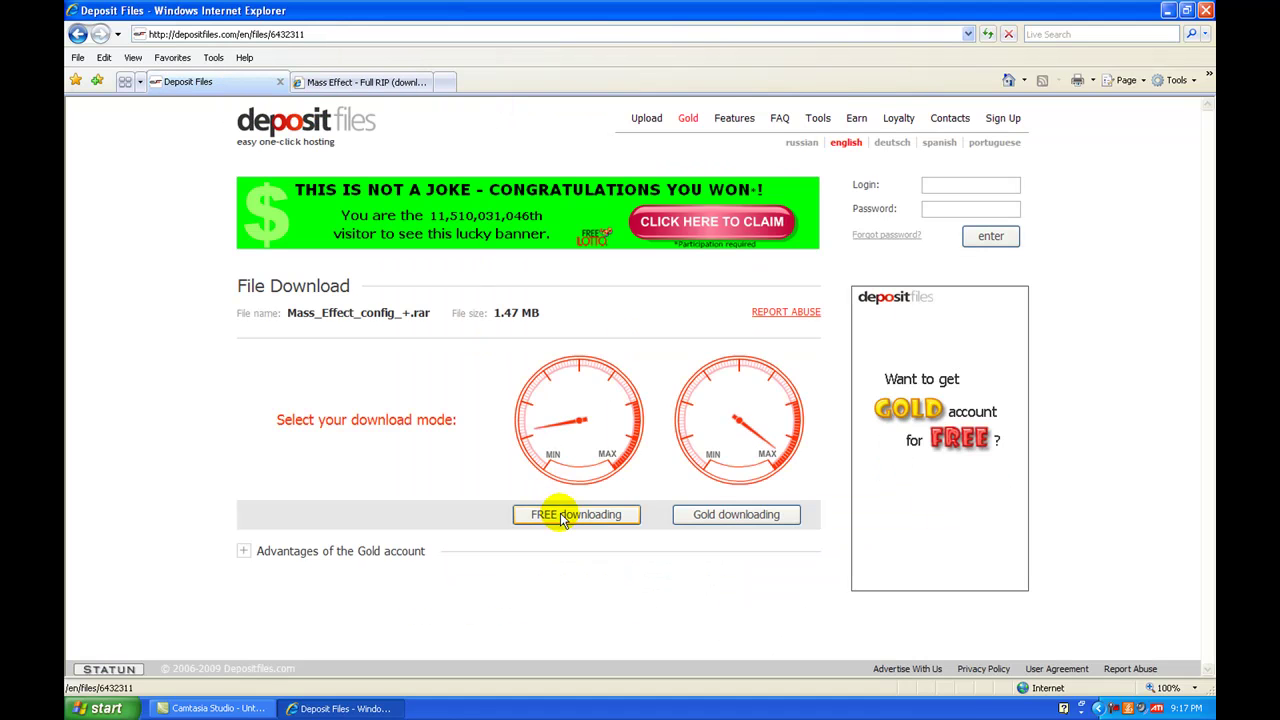
left_click(280, 82)
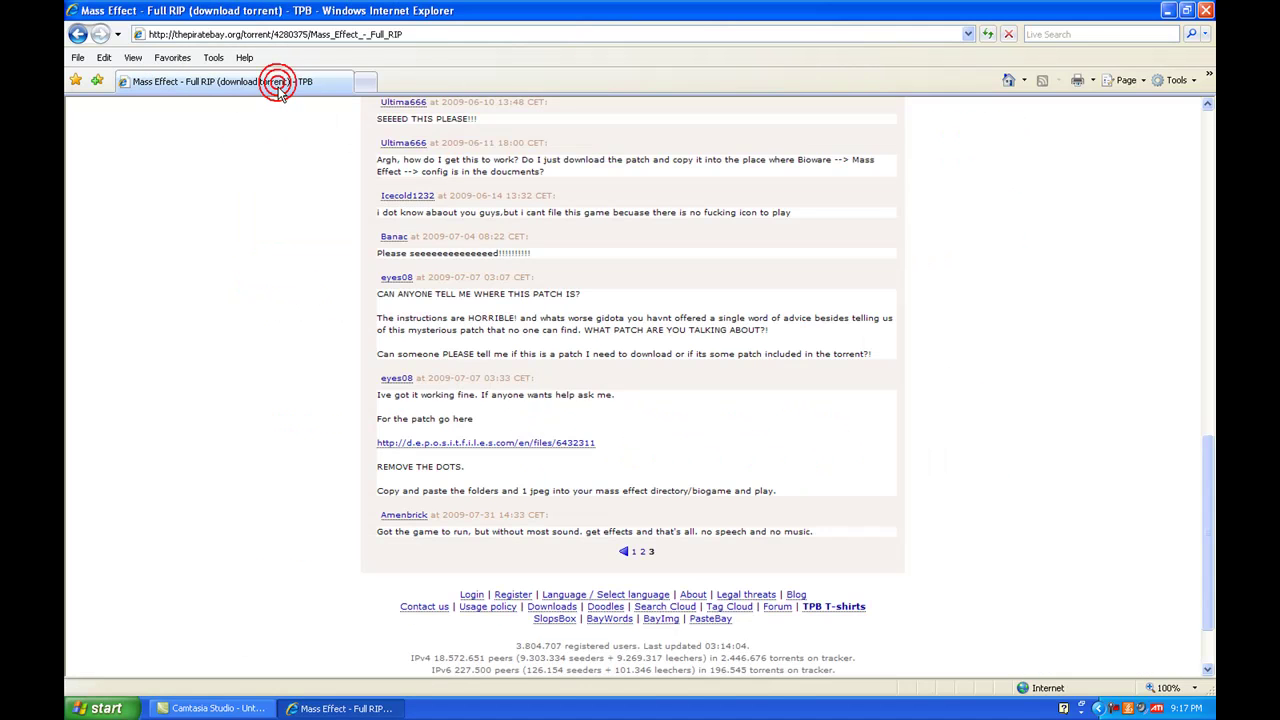
- Minimize the browser and move Mass_Effect_config_+.rar from My Documents onto the desktop
left_click(1167, 10)
left_click(100, 708)
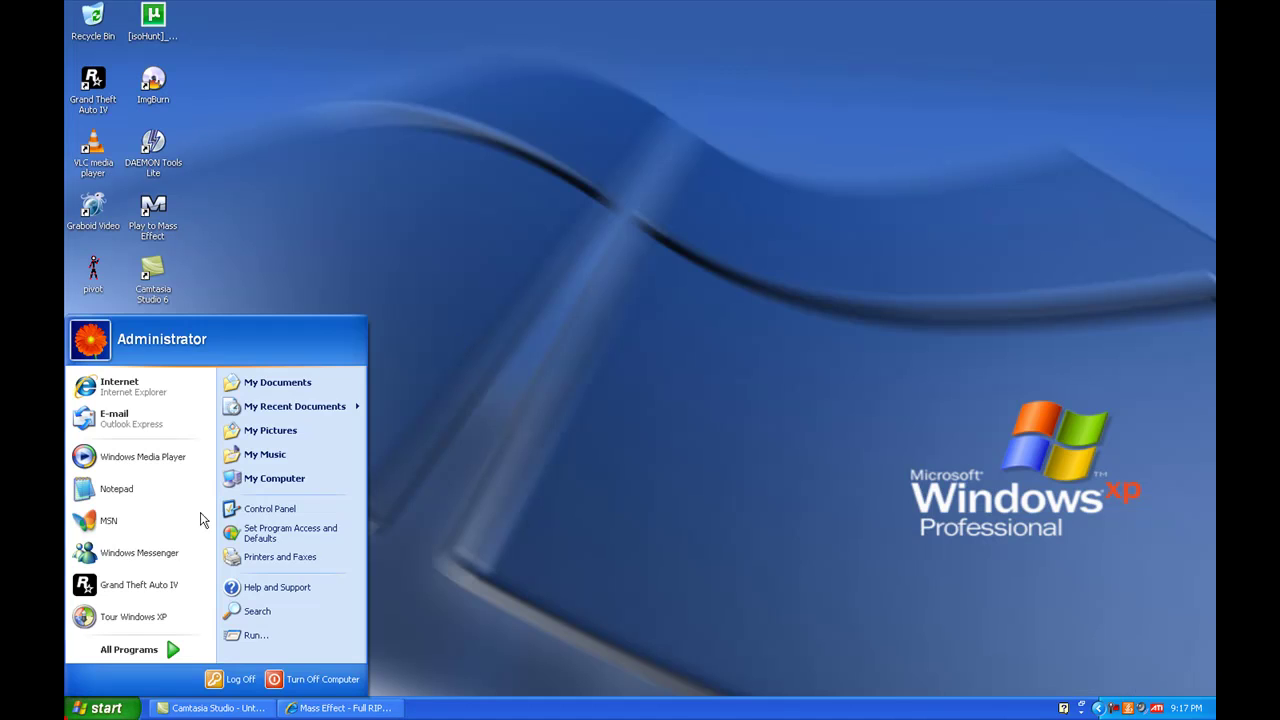
left_click(290, 382)
scroll(571, 300, "down", 1)
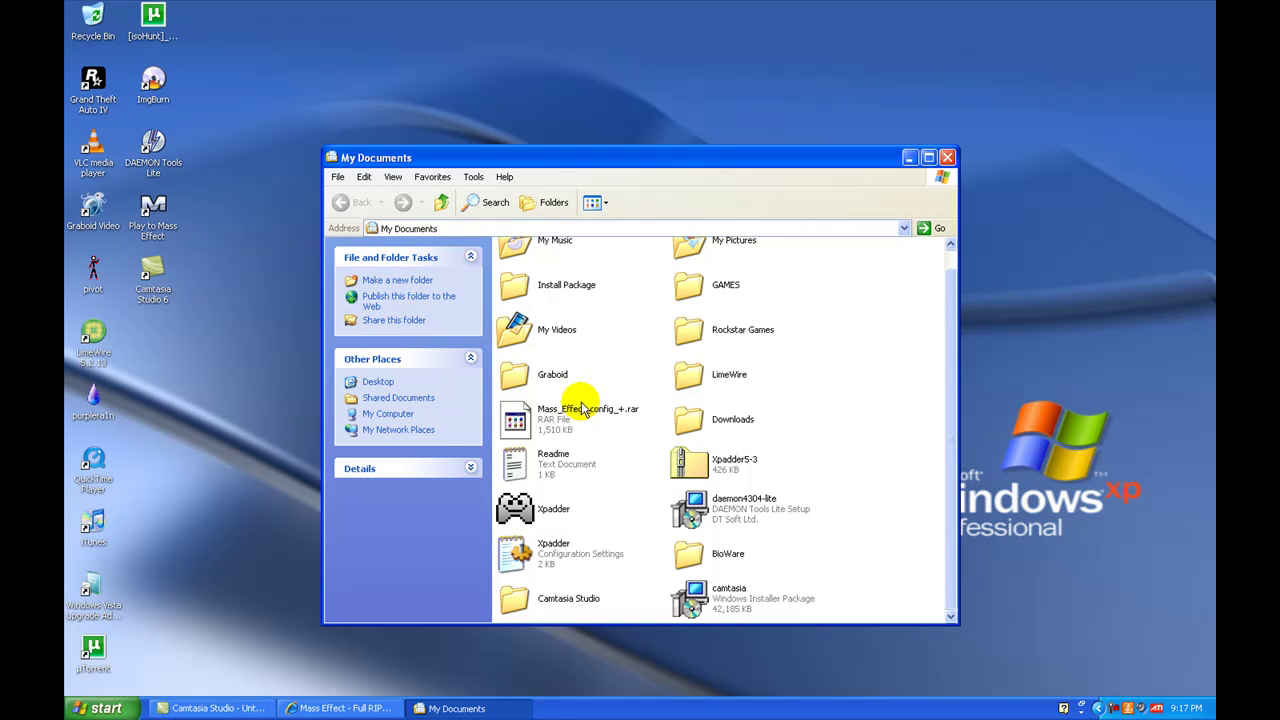
left_click_drag(582, 410, 221, 366)
left_click(947, 157)
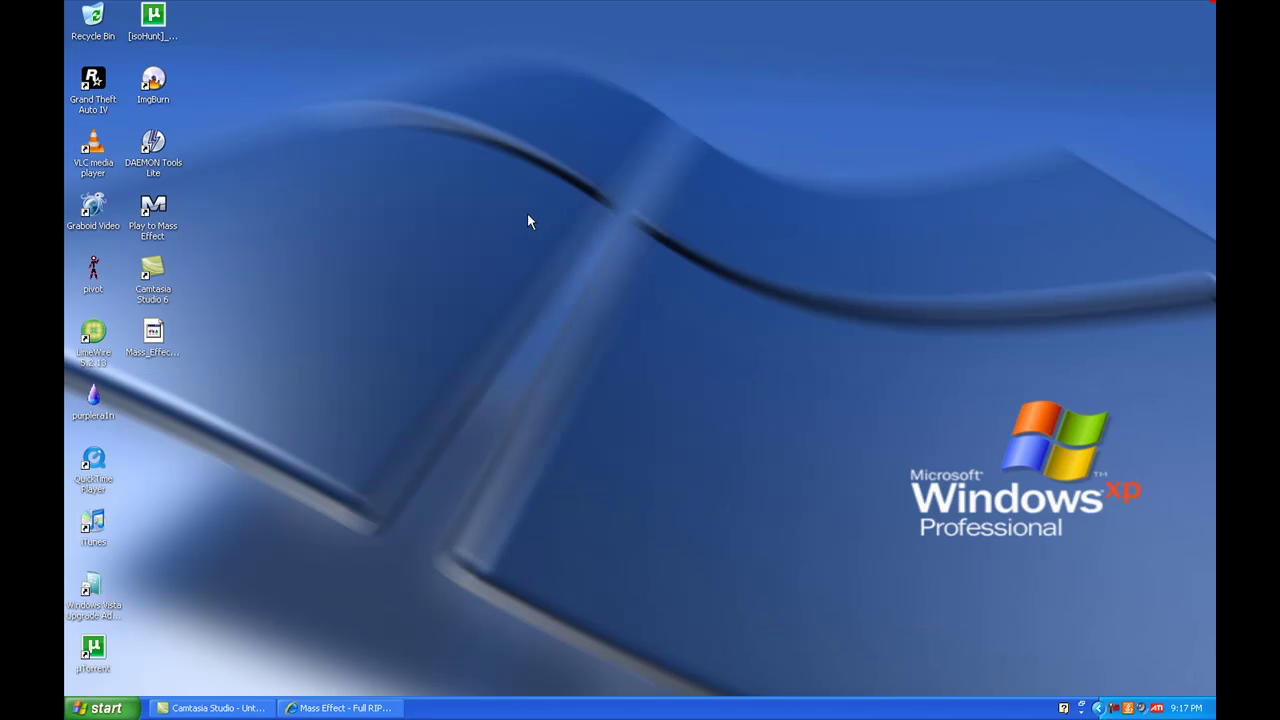
- Extract the patch archive onto the desktop and select the extracted files
right_click(147, 338)
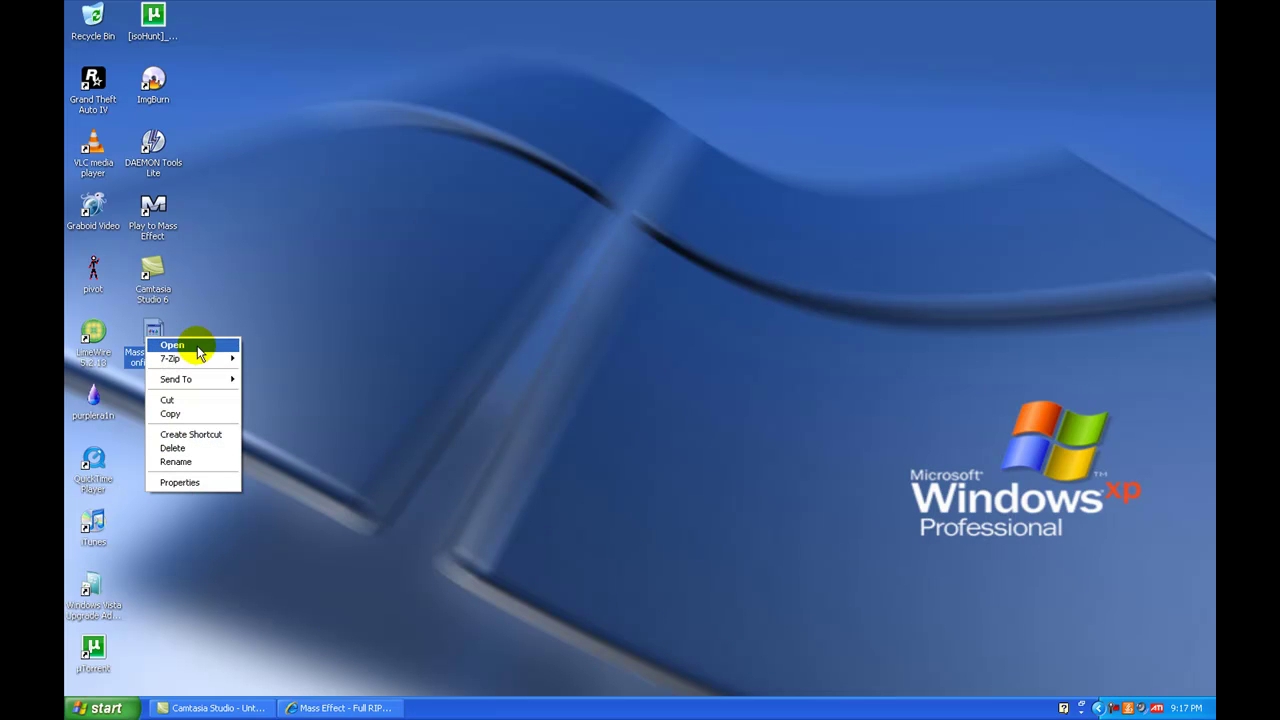
left_click(194, 360)
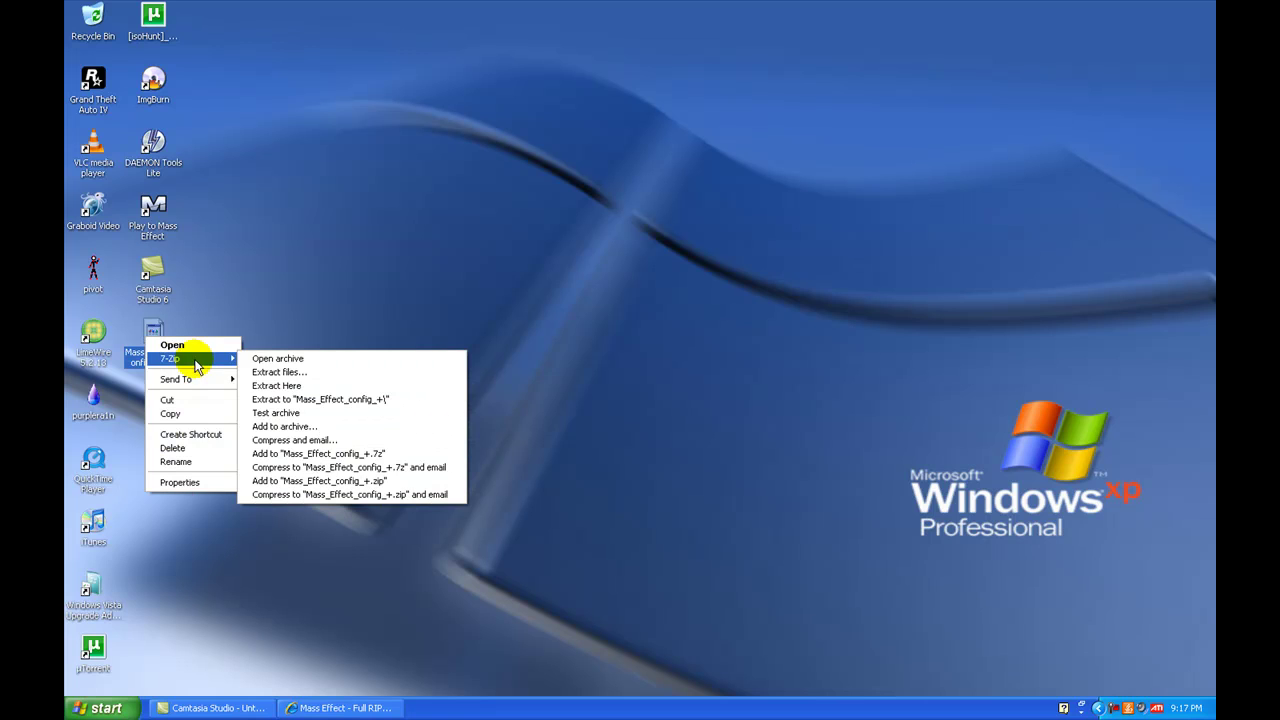
left_click(279, 385)
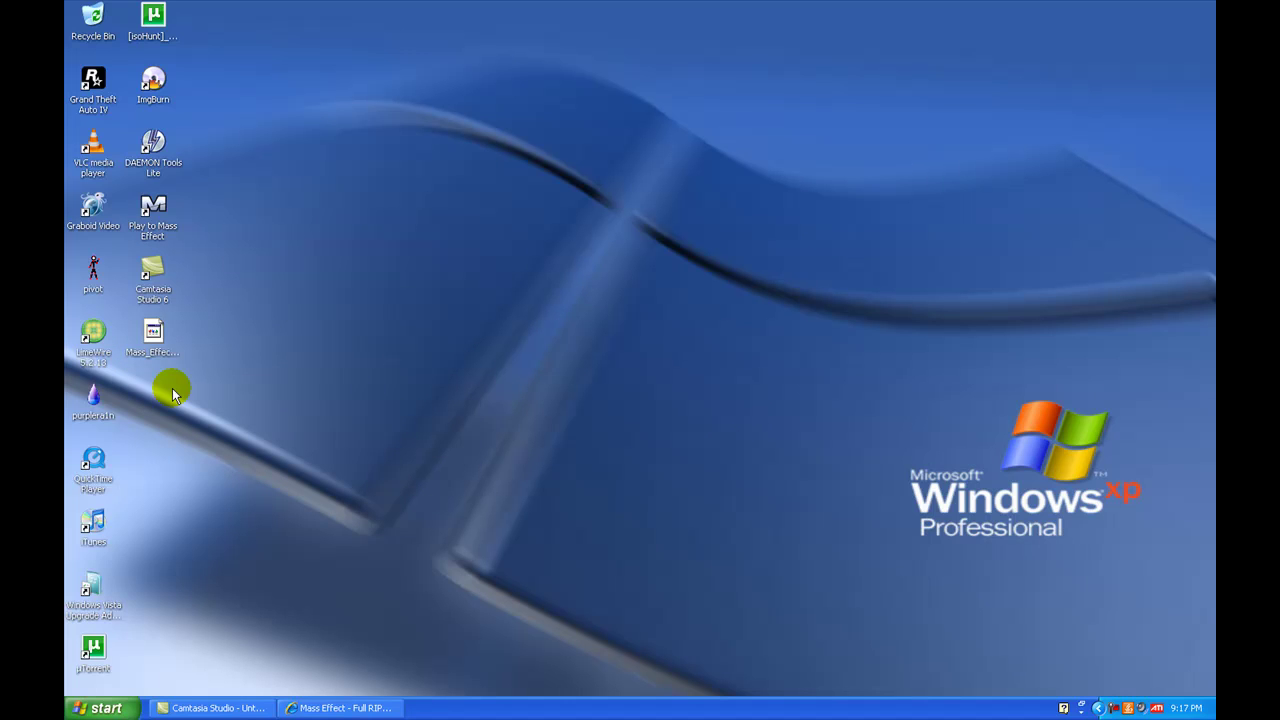
left_click_drag(177, 386, 172, 622)
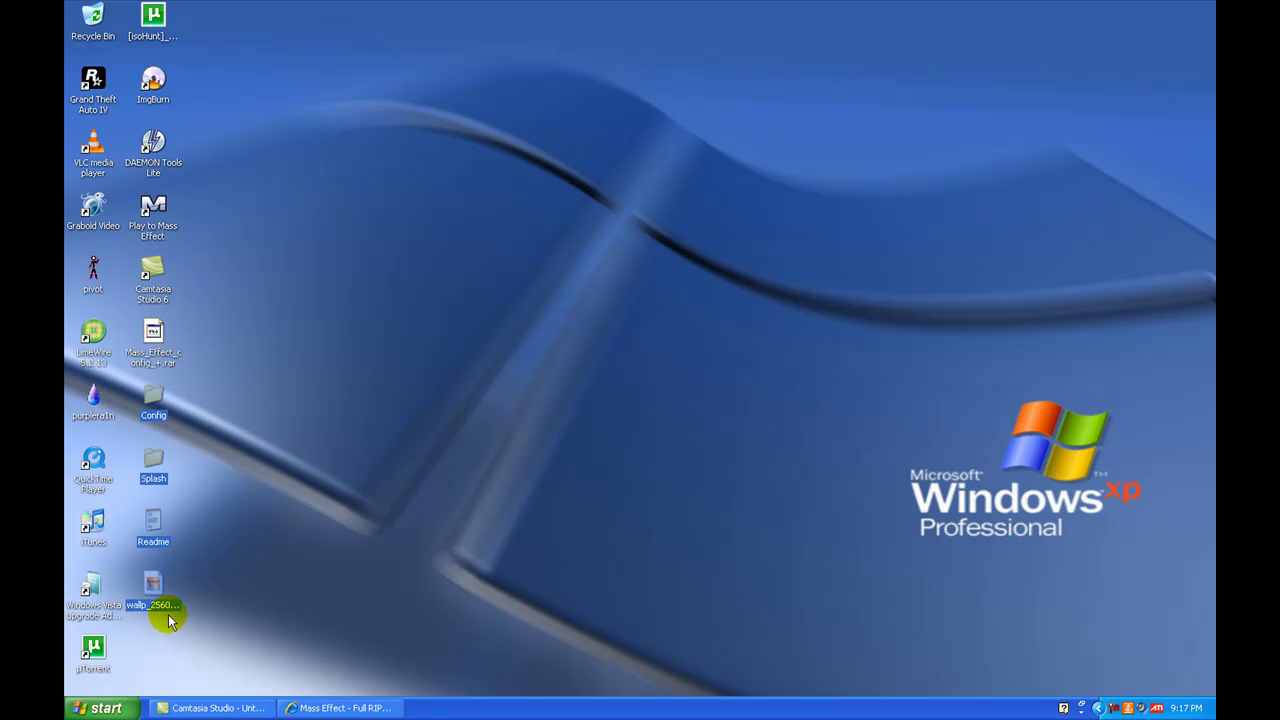
left_click(160, 597)
left_click(156, 465)
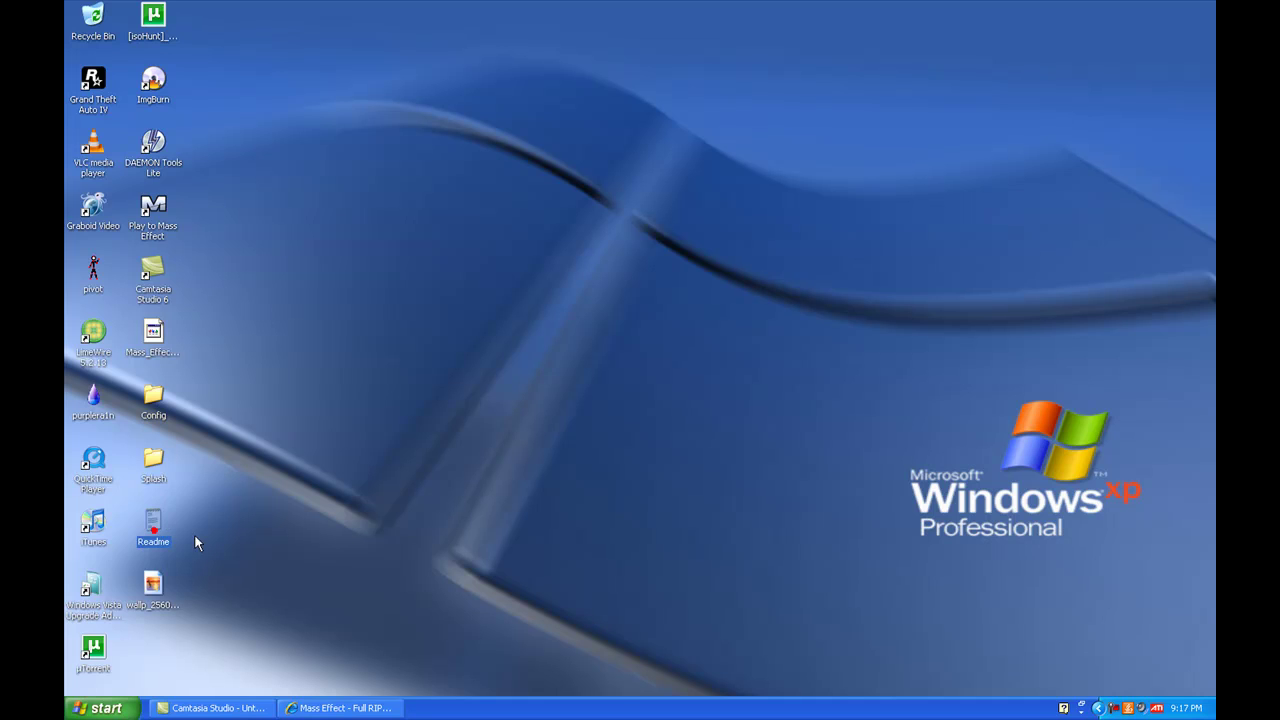
- Point out the Readme, select the Config and Splash folders, and return to the torrent page
left_click(100, 535)
left_click(163, 525)
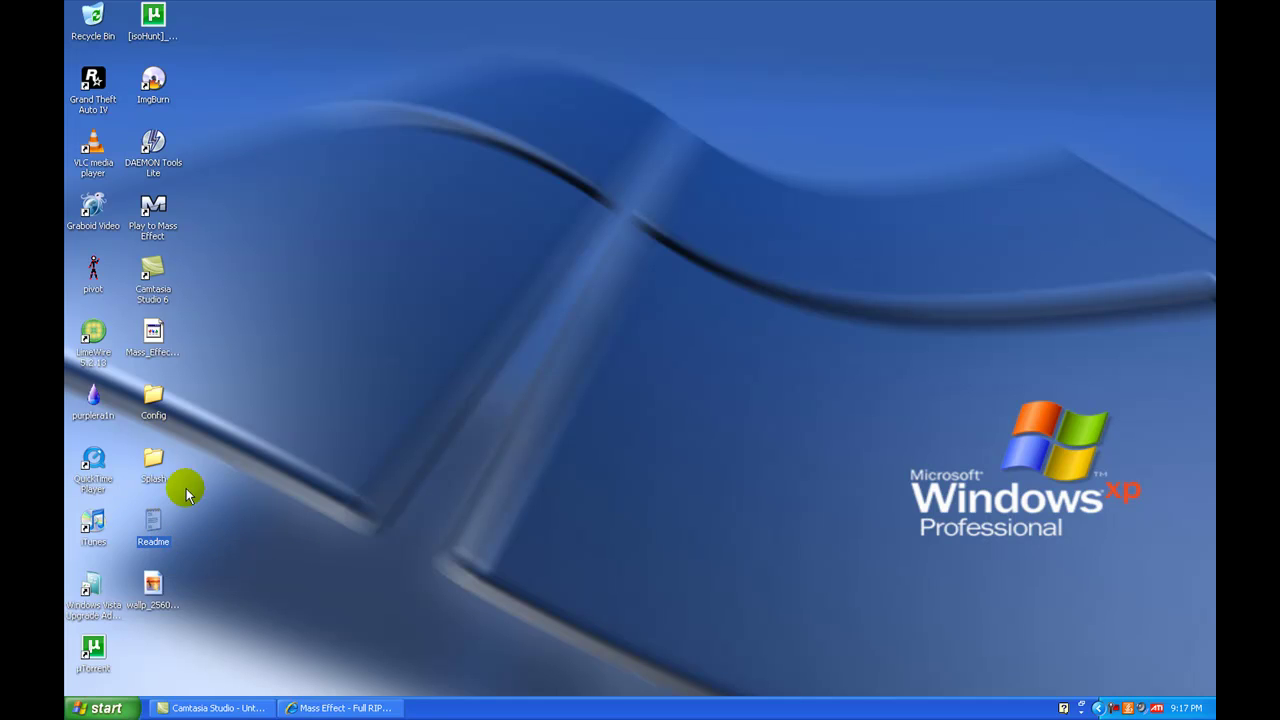
left_click(160, 450)
left_click(160, 395, "ctrl")
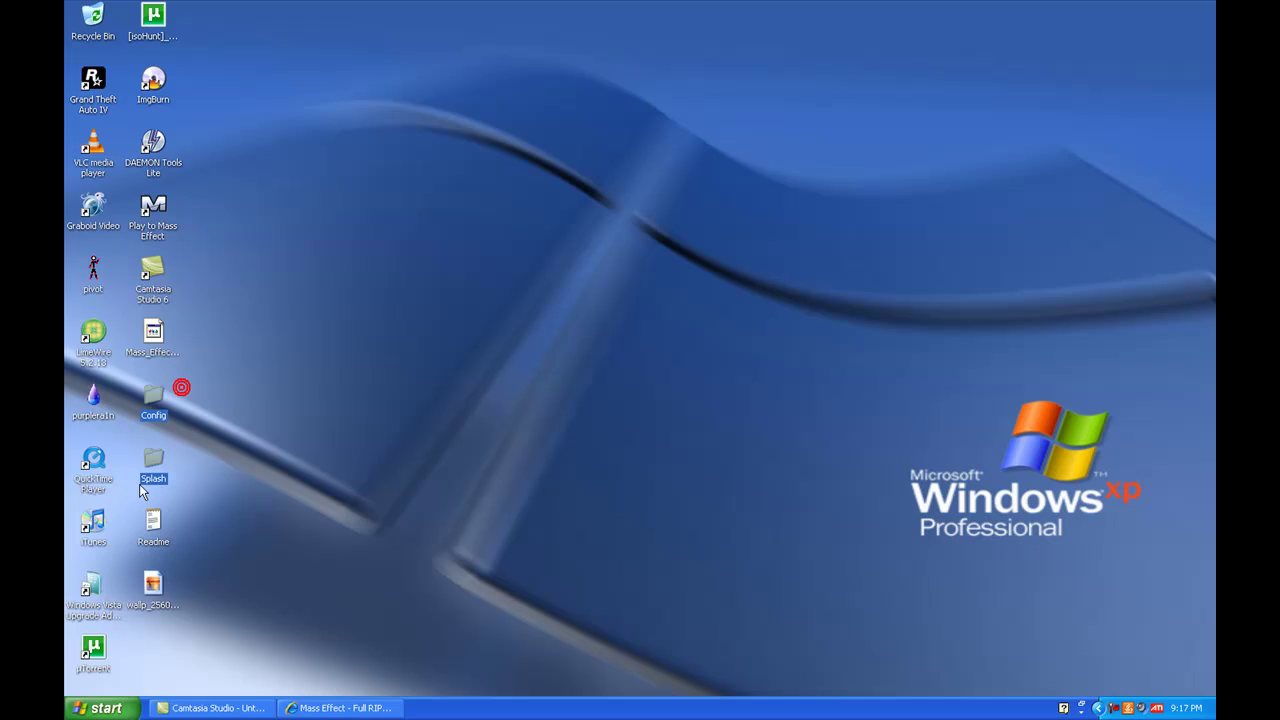
left_click(160, 582)
left_click(361, 603)
left_click(303, 706)
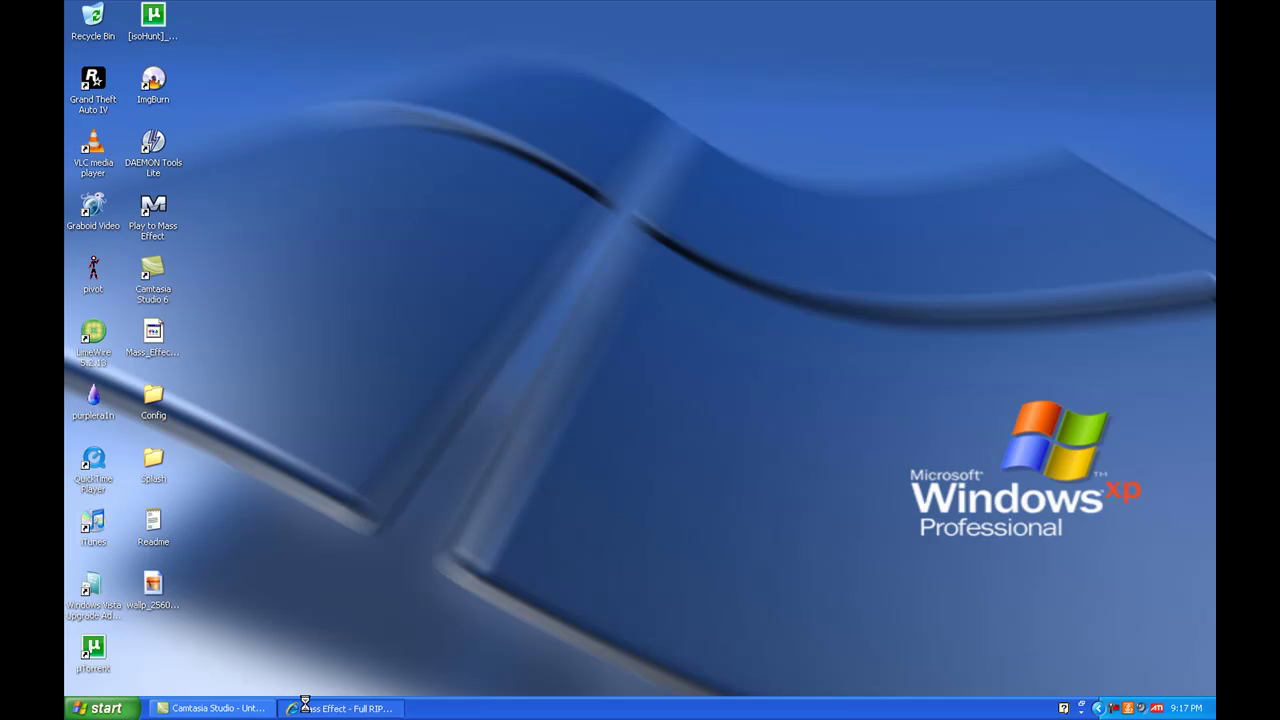
- Download and open the Mass Effect torrent file, then minimise the browser
left_click(518, 287)
key("Home")
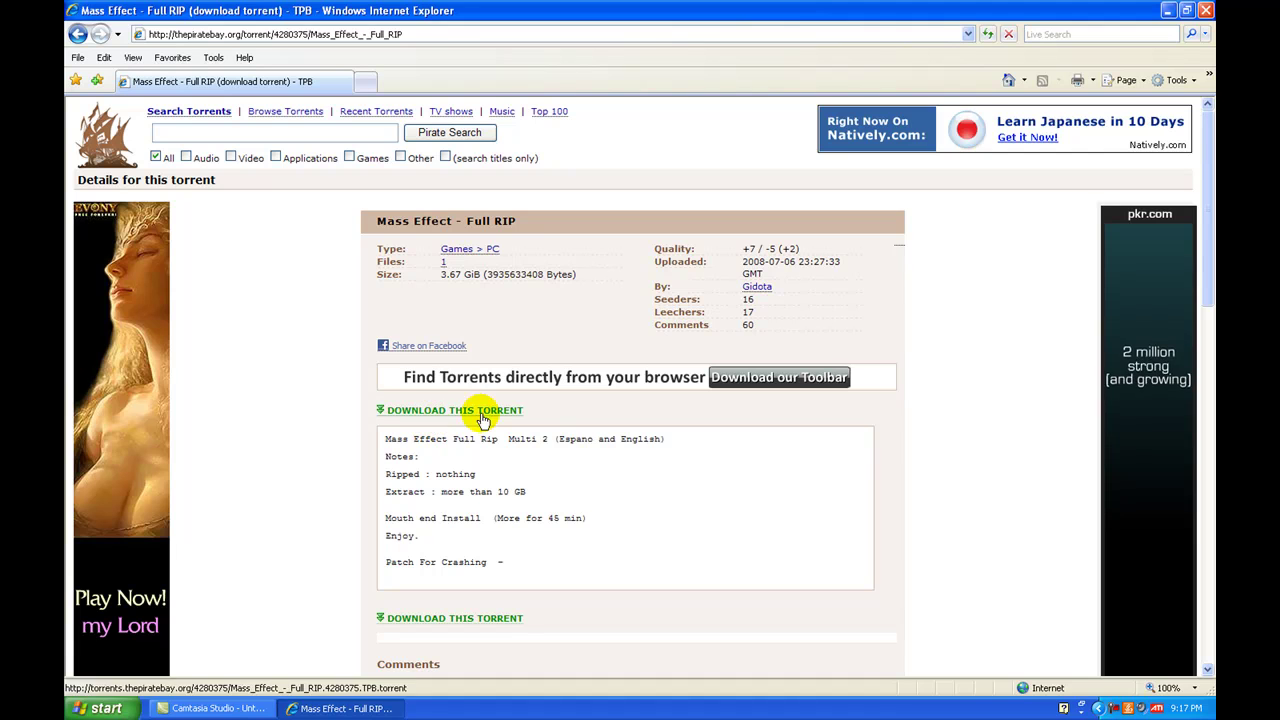
left_click(509, 418)
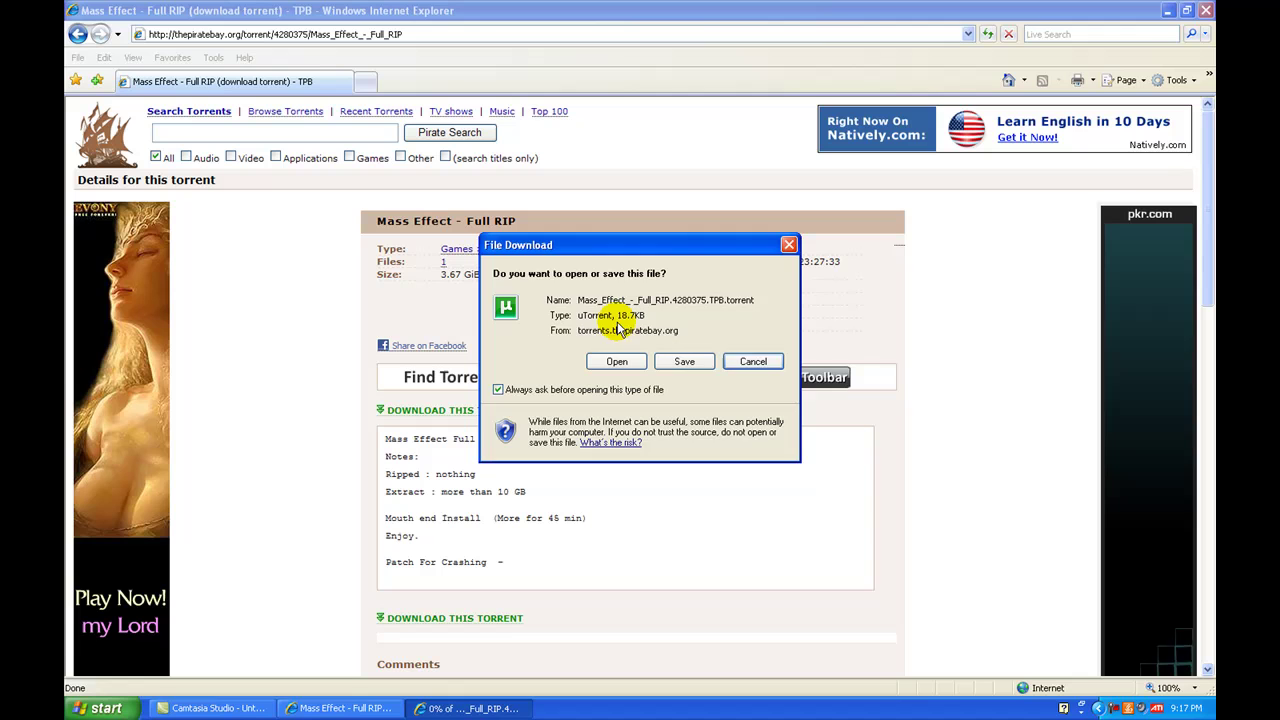
left_click(754, 362)
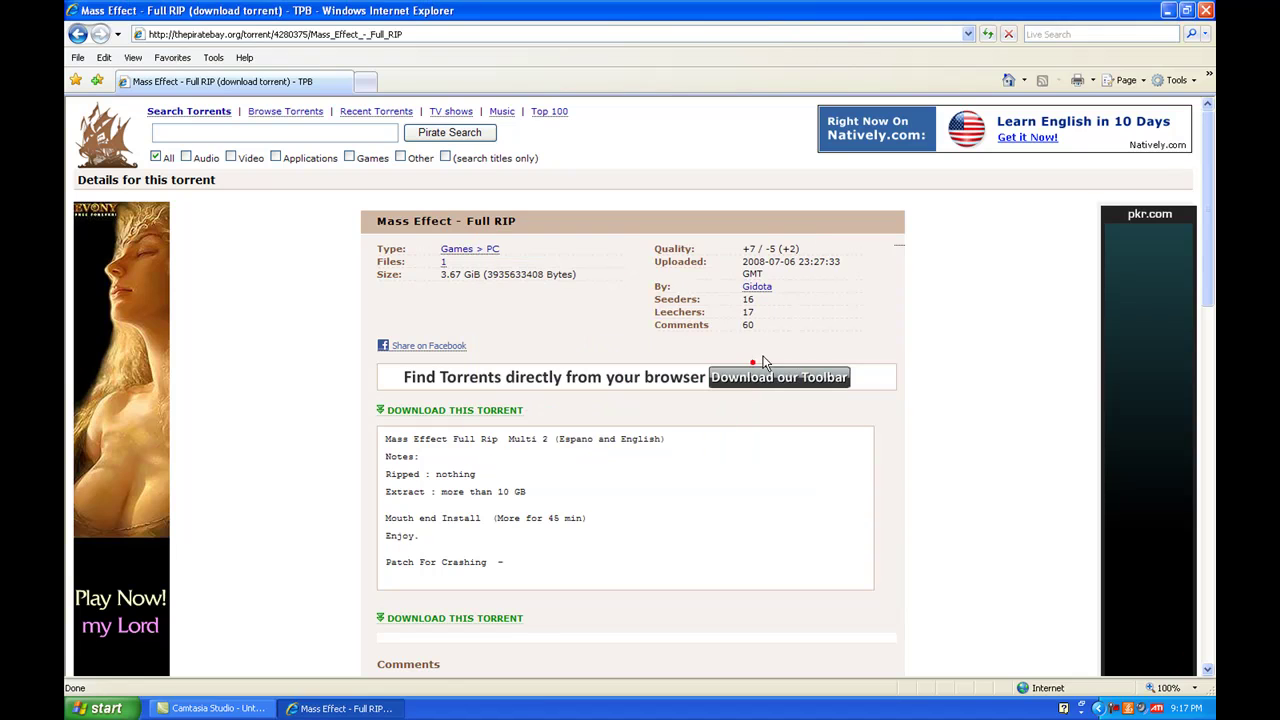
left_click(1167, 9)
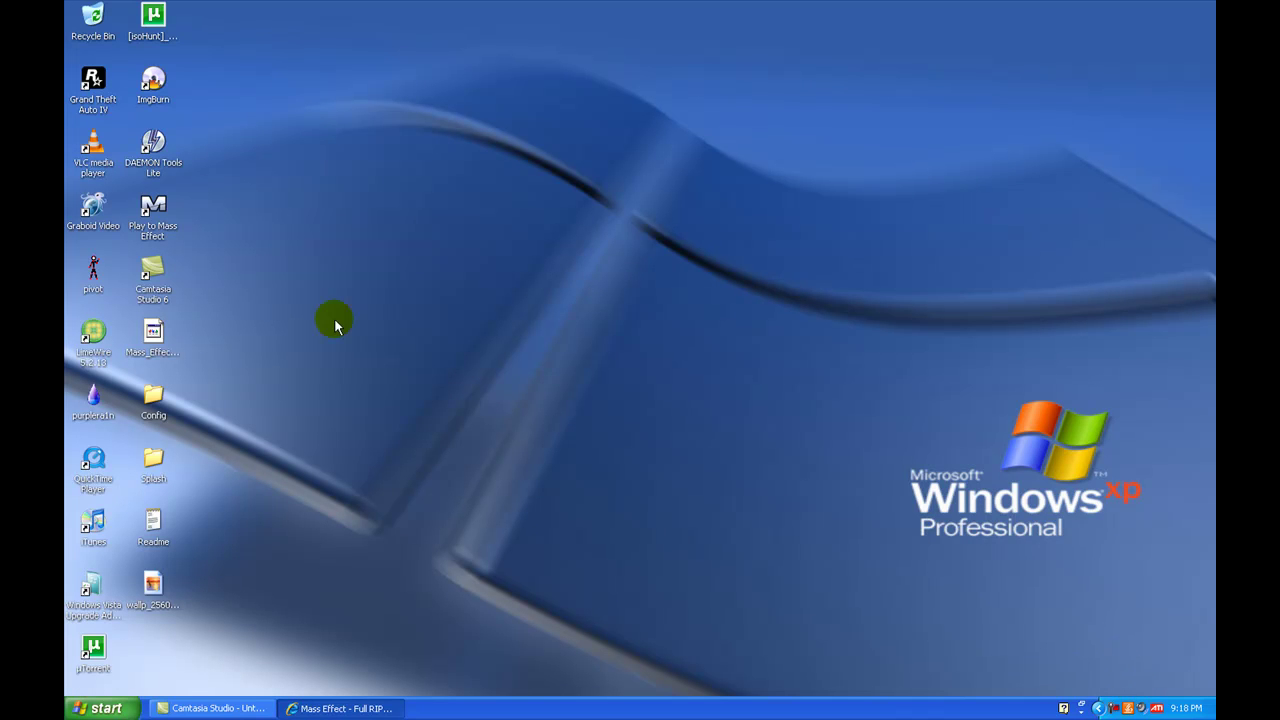
- Open the desktop torrent in uTorrent, dismiss the already-listed prompt, and exit uTorrent
double_click(148, 24)
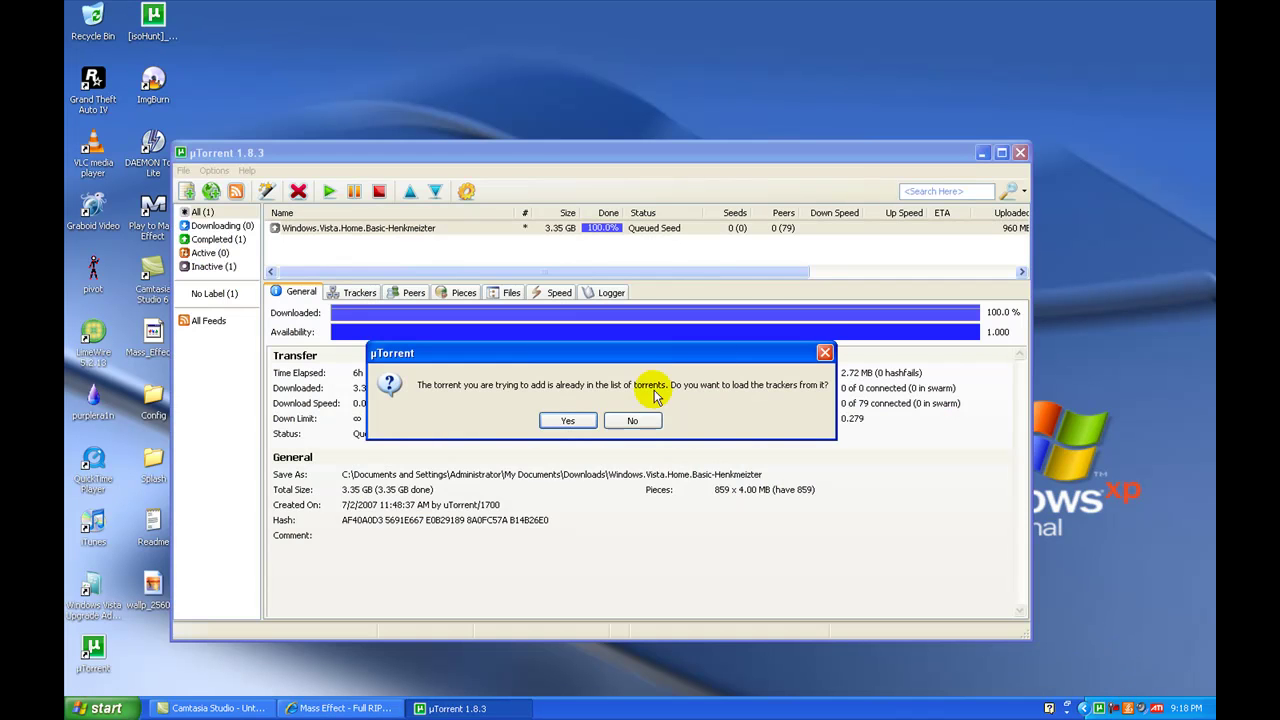
left_click(630, 418)
left_click(1020, 152)
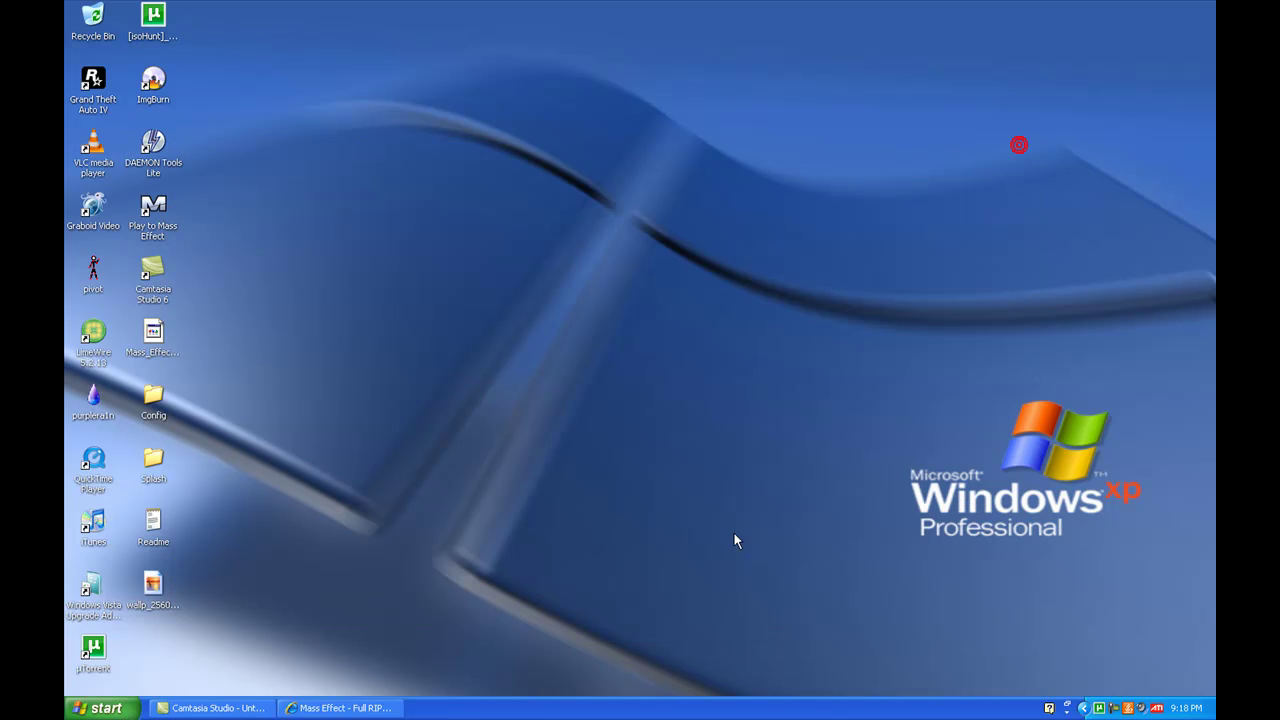
right_click(1096, 708)
left_click(1120, 698)
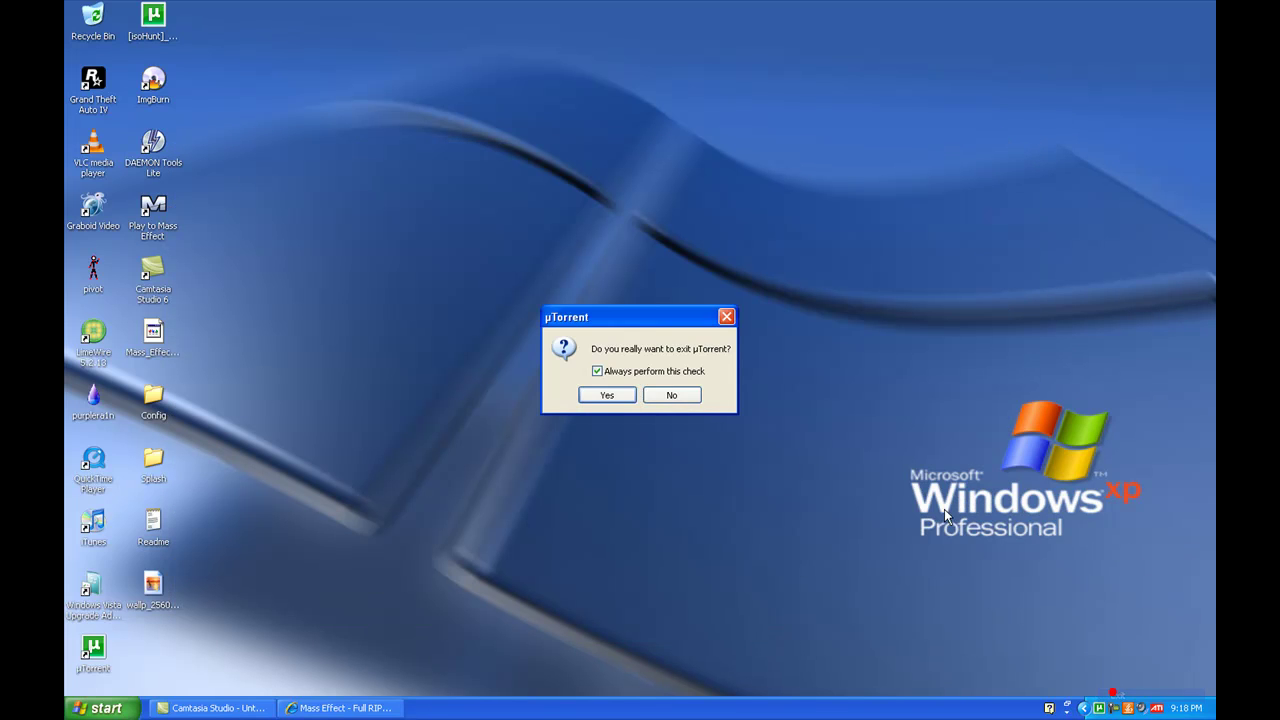
left_click(605, 395)
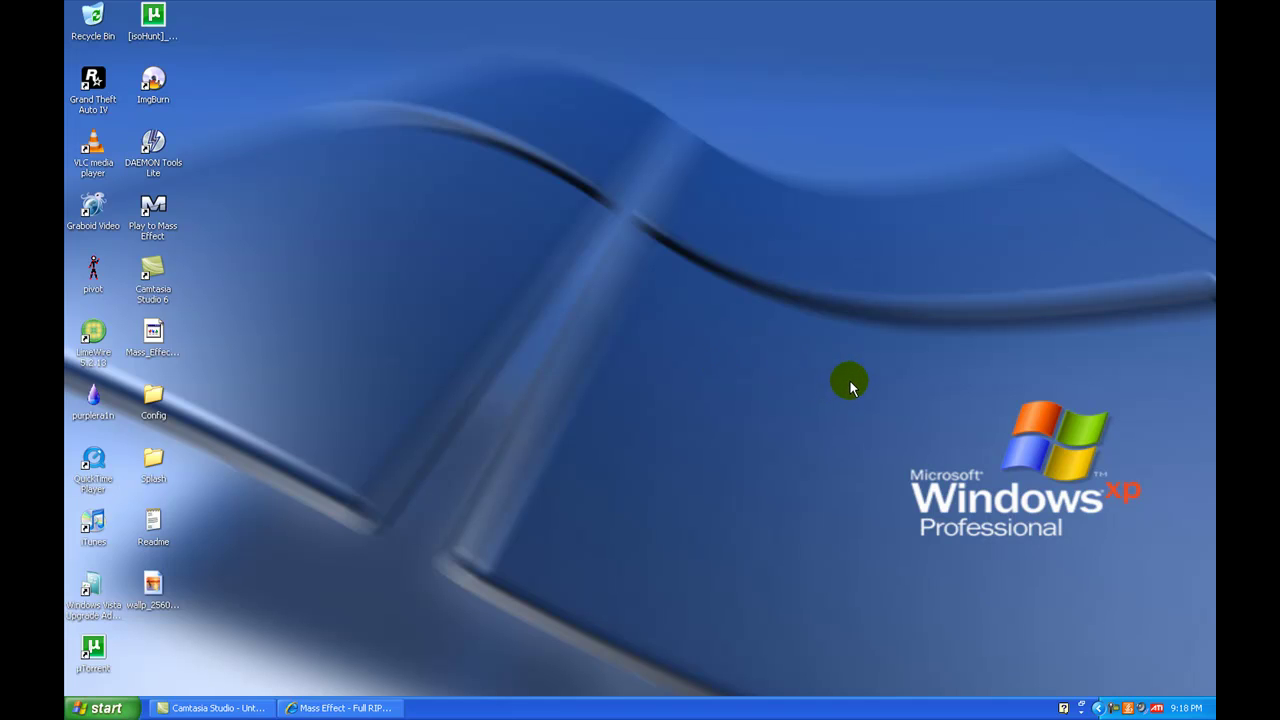
- Open the My Documents folder from the Start menu
left_click_drag(850, 382, 1140, 558)
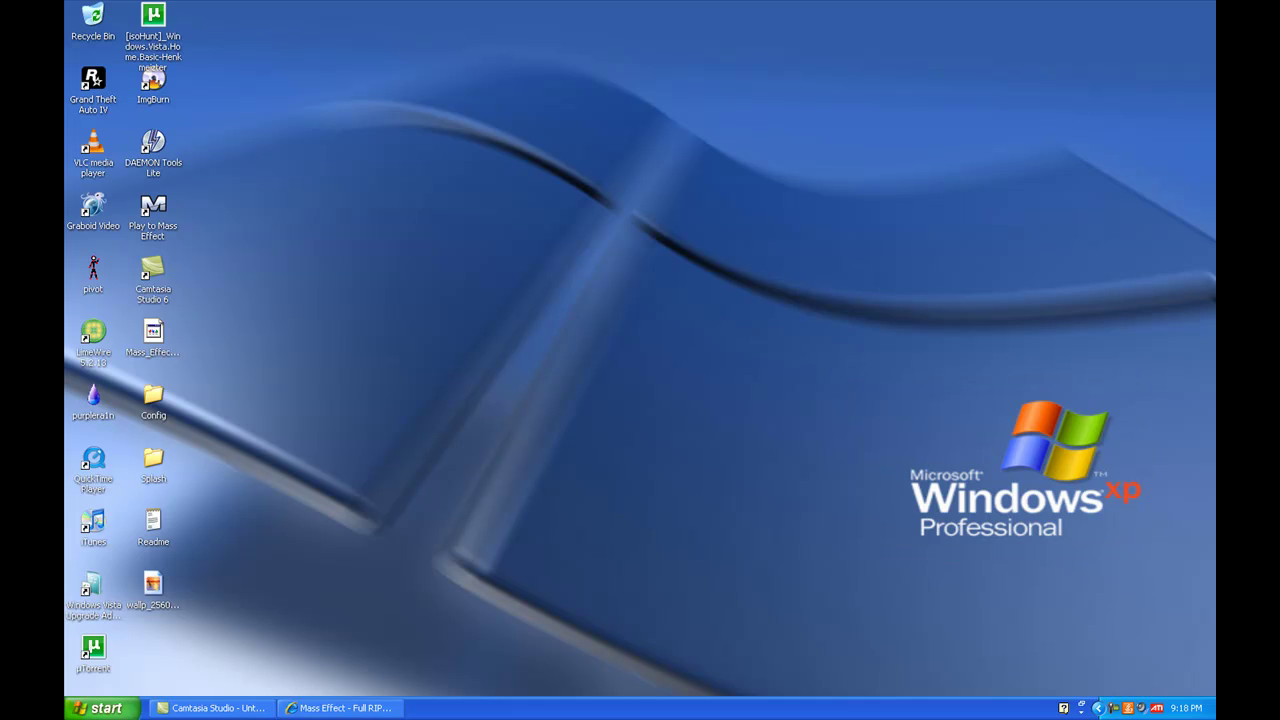
left_click(104, 708)
left_click(283, 381)
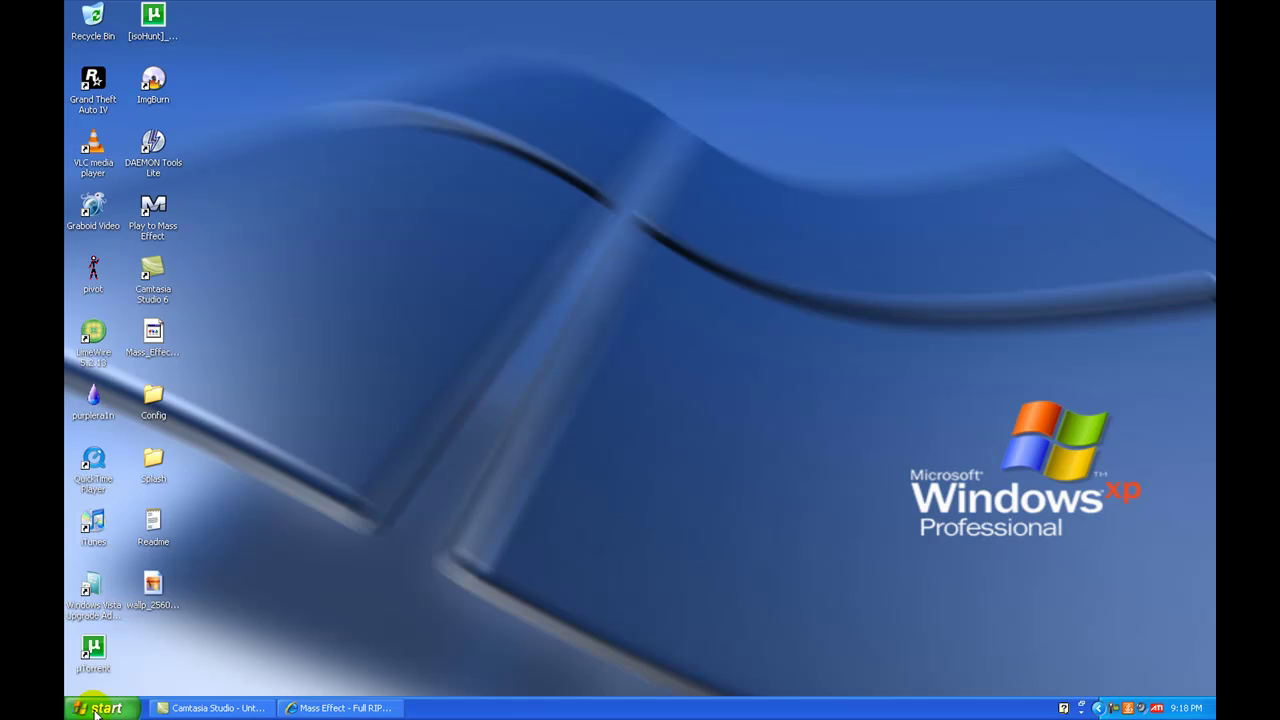
- Open My Computer, move its window up and right, and select then clear the drives
left_click(290, 479)
left_click_drag(634, 232, 675, 126)
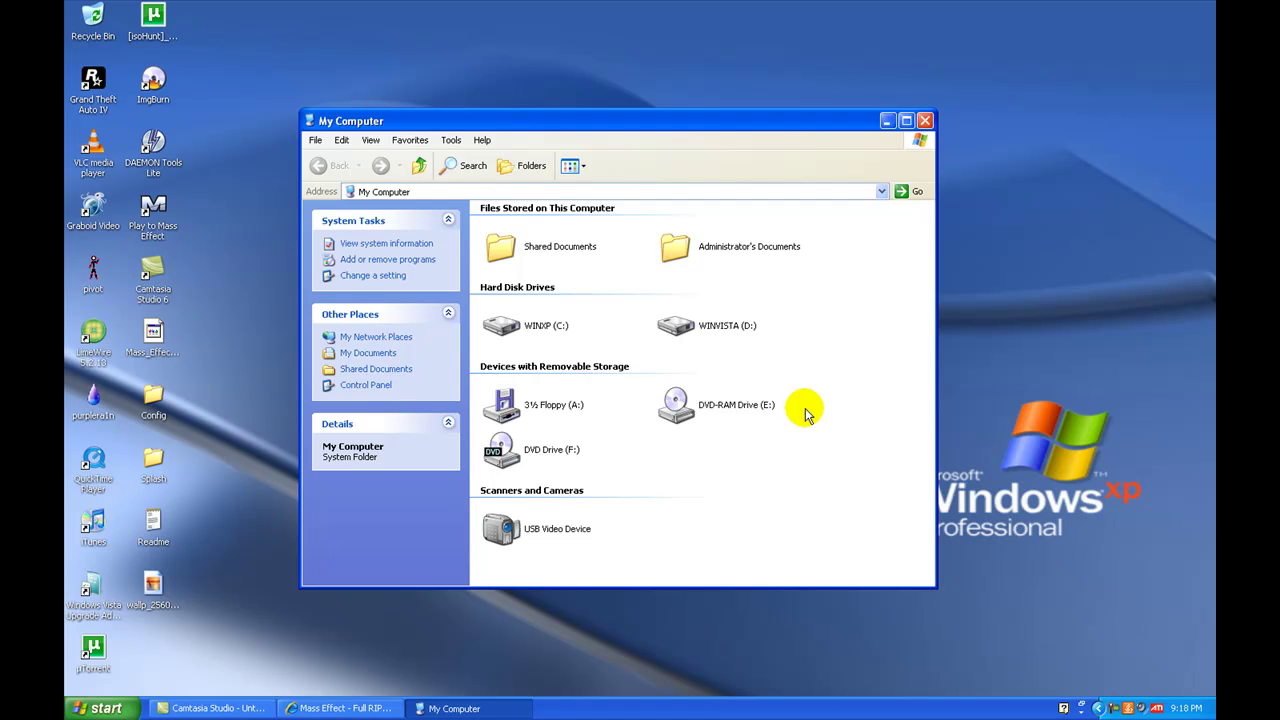
left_click_drag(824, 482, 437, 198)
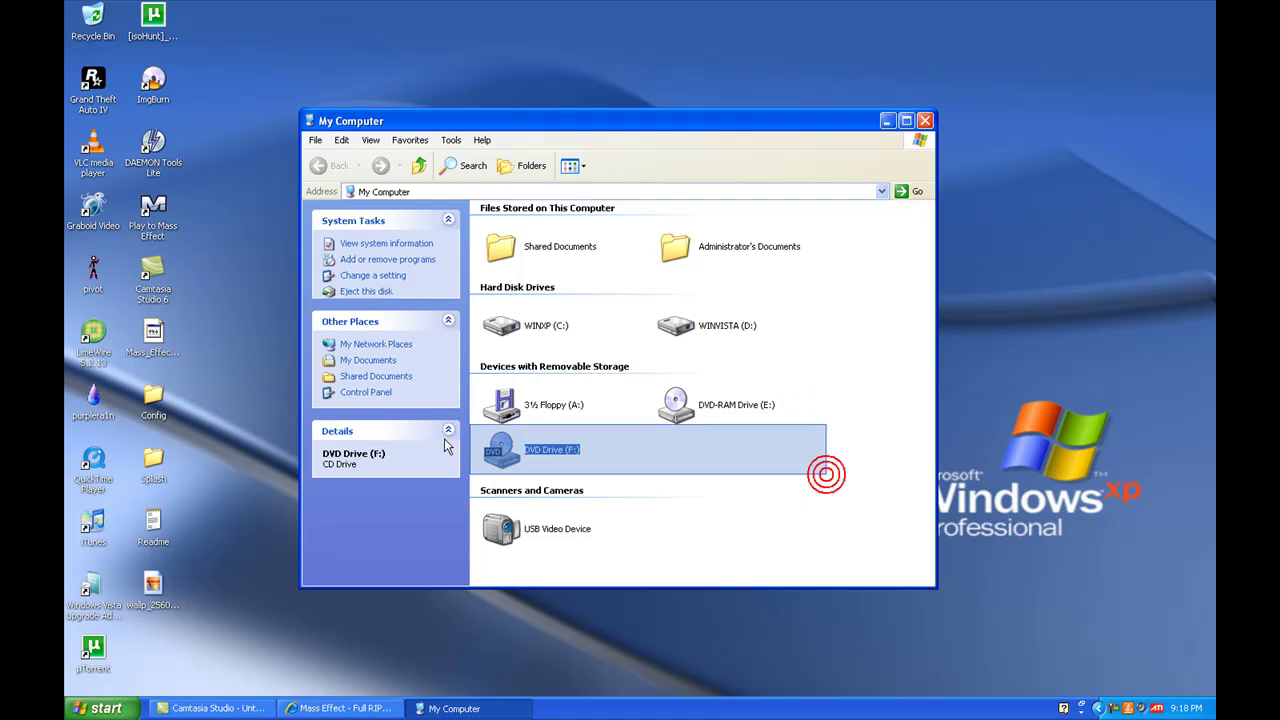
left_click(878, 393)
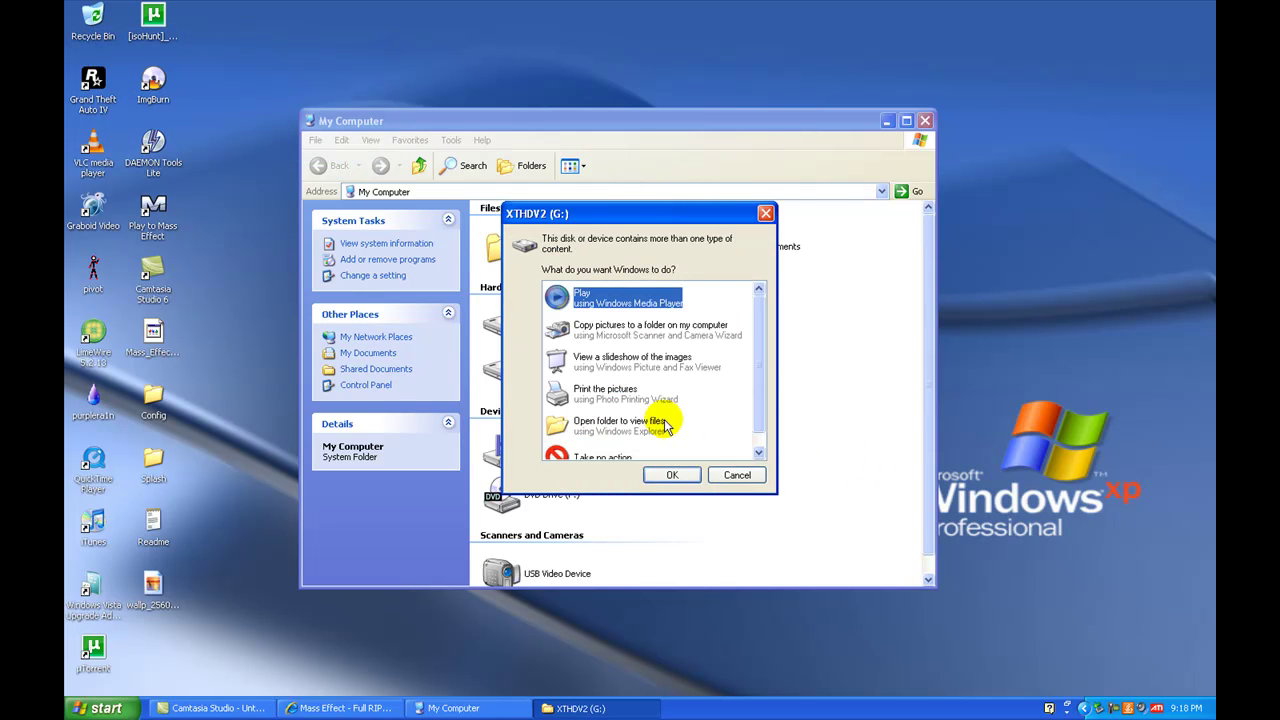
- Open drive XTHDV2 (G:) via AutoPlay, select its Mass Effect ISO, and point out DAEMON Tools Lite
left_click(630, 424)
left_click(672, 475)
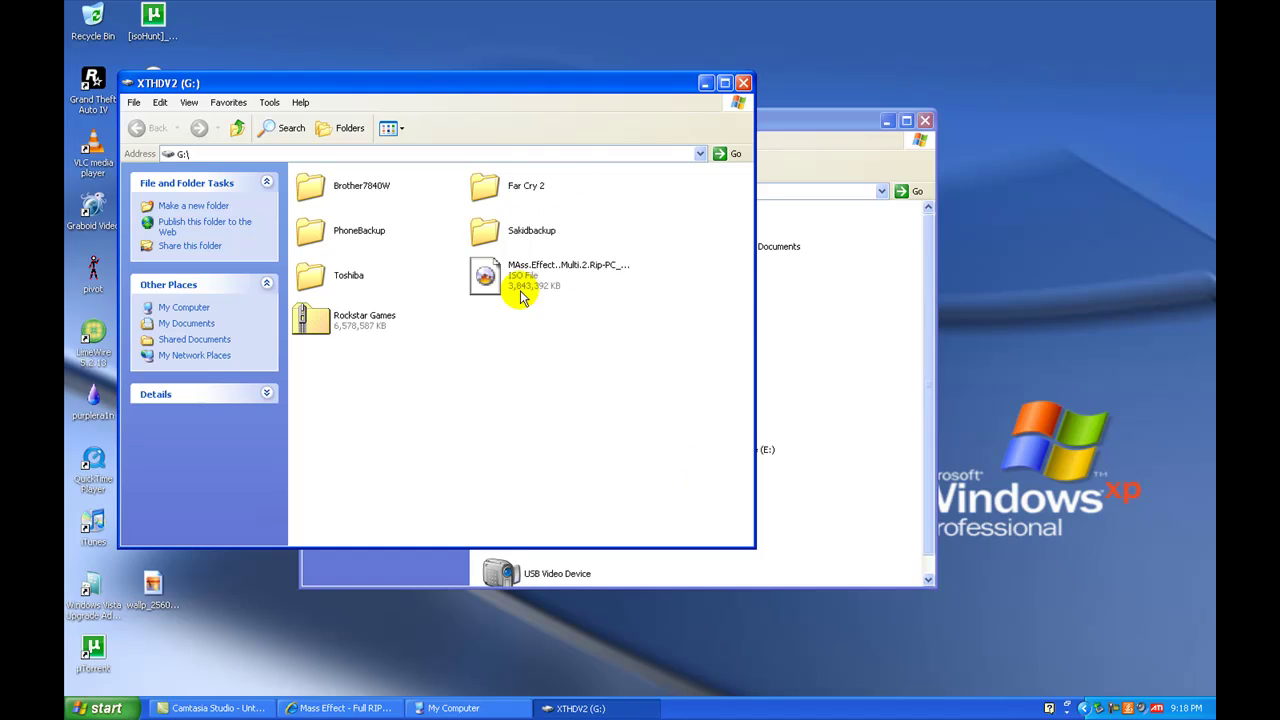
left_click(520, 289)
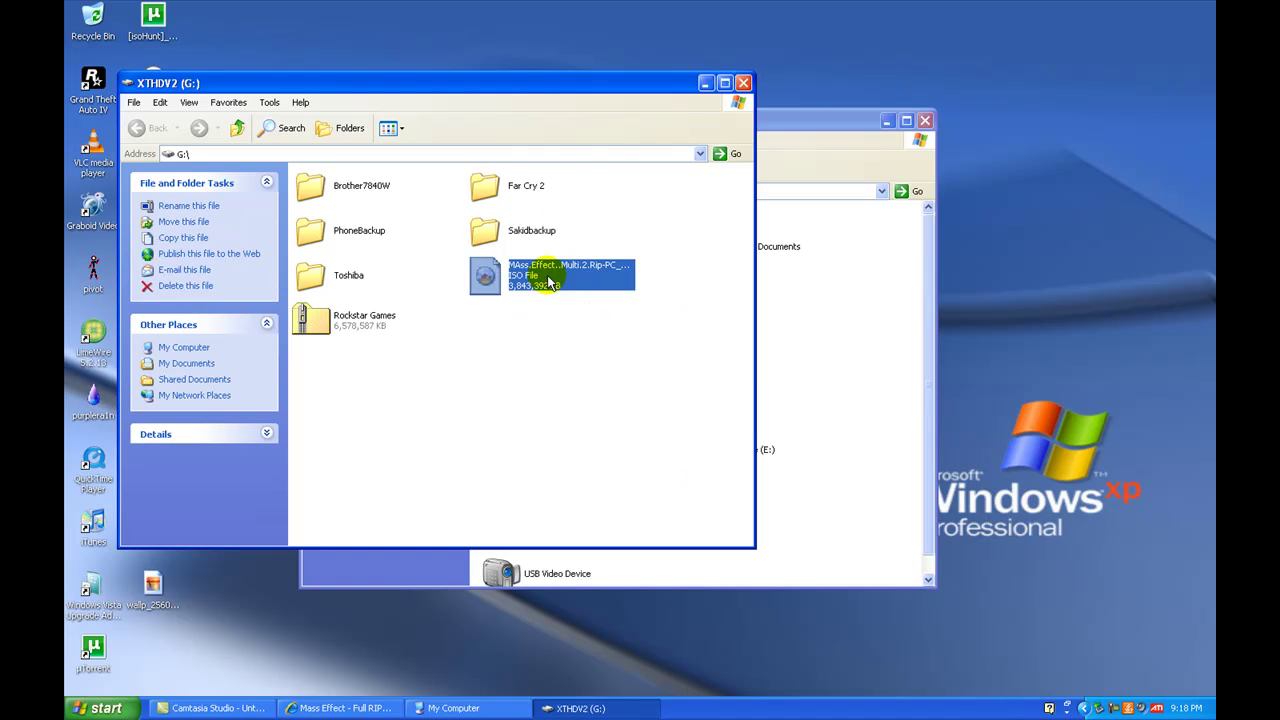
mouse_move(552, 276)
mouse_move(563, 84)
left_mouse_down()
mouse_move(740, 103)
mouse_move(740, 80)
mouse_move(763, 109)
mouse_move(769, 96)
left_mouse_up()
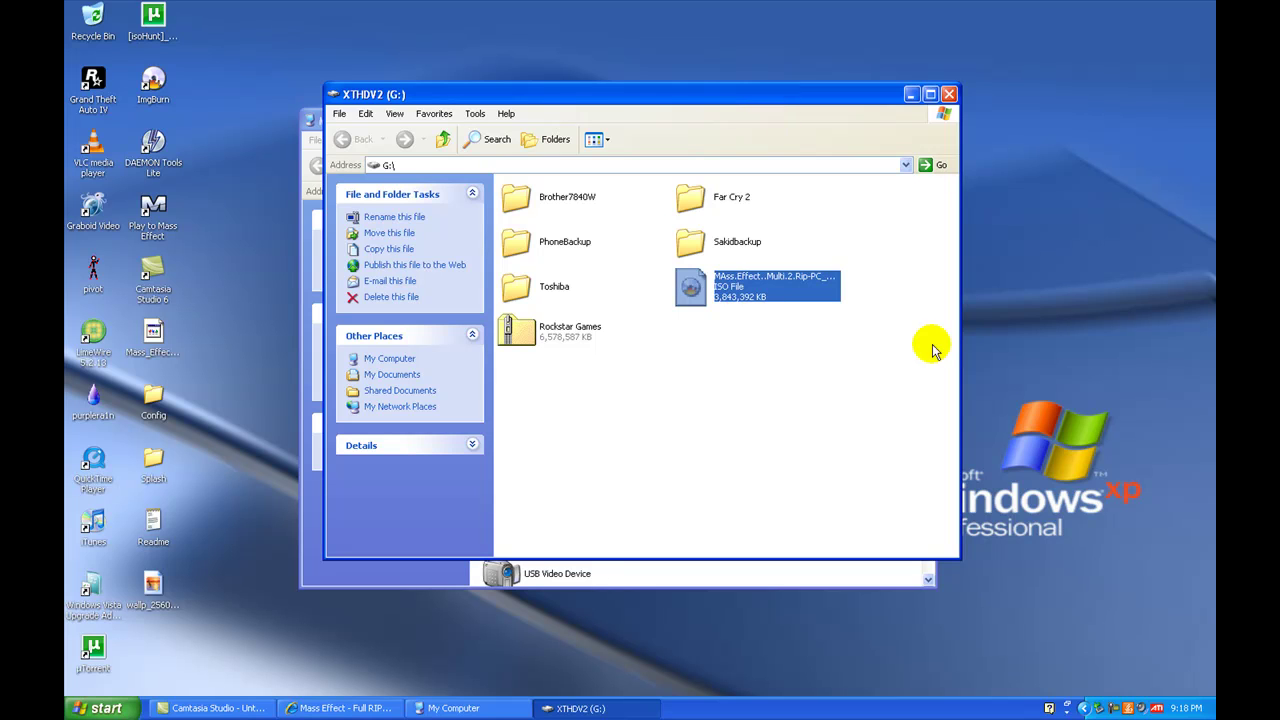
left_click(830, 369)
left_click(757, 290)
left_click(770, 365)
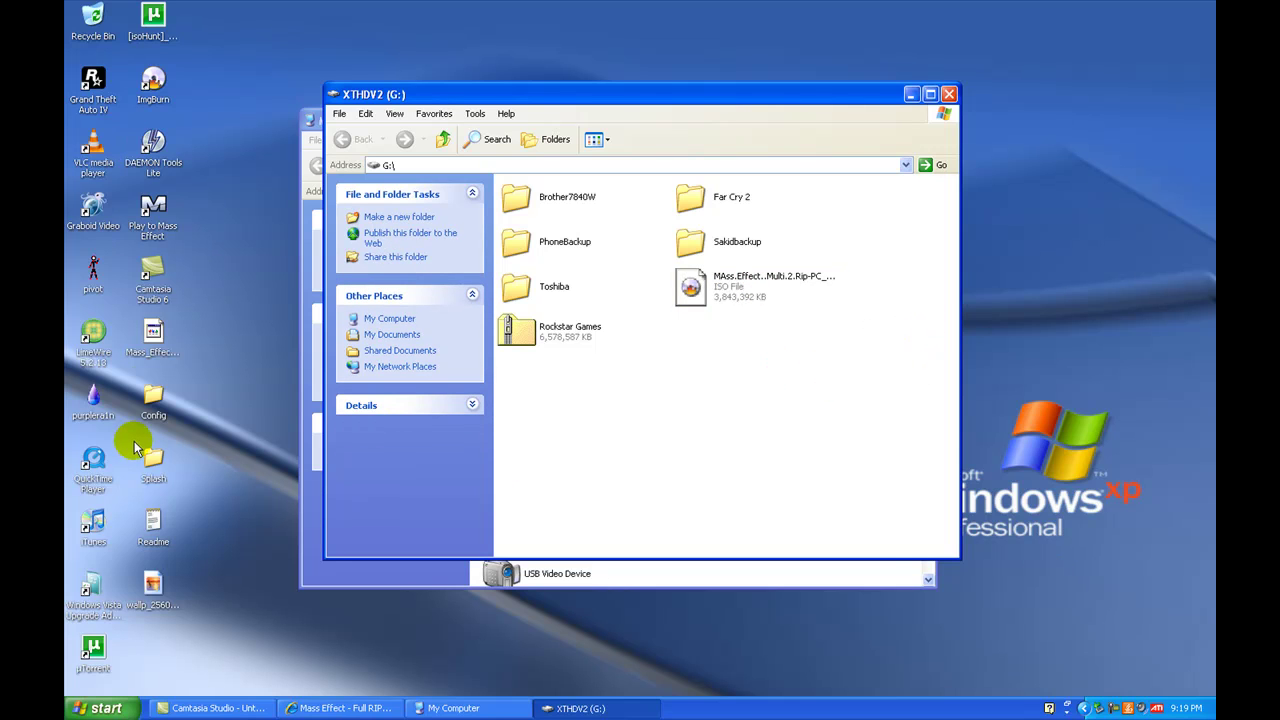
left_click(160, 160)
- Close the G: and My Computer windows and reveal the hidden tray icons
left_click(952, 94)
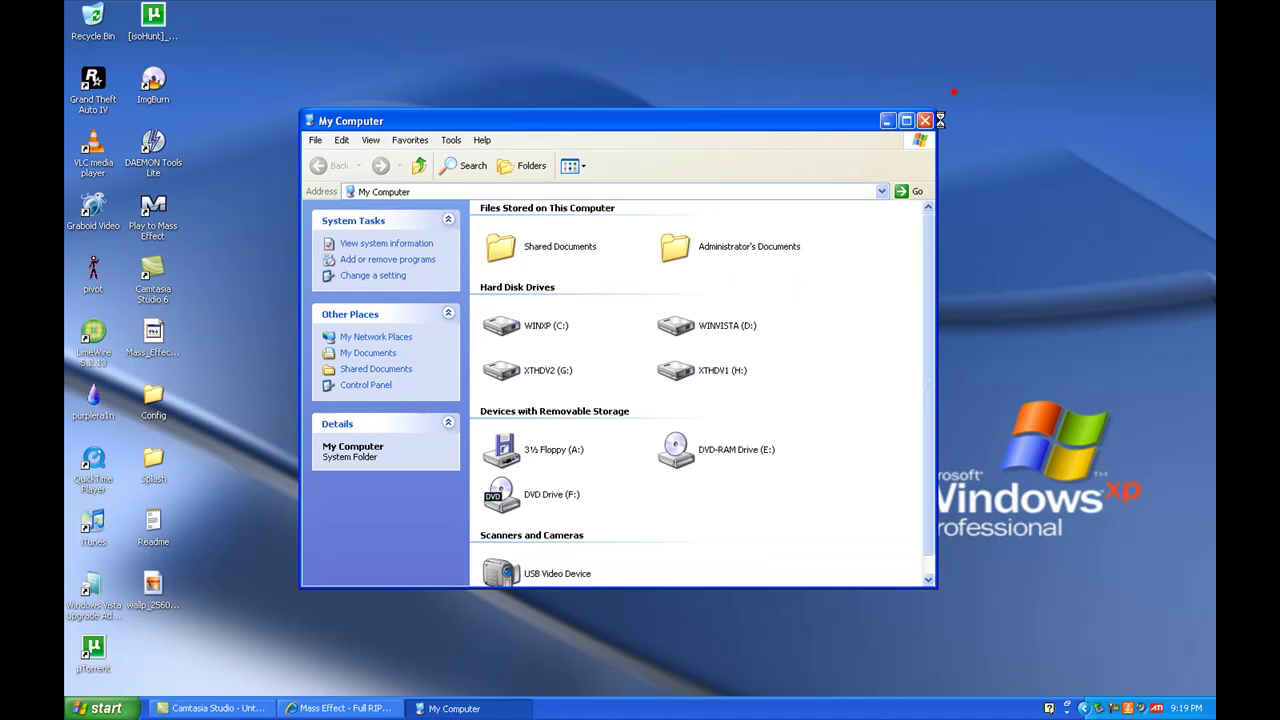
left_click(926, 121)
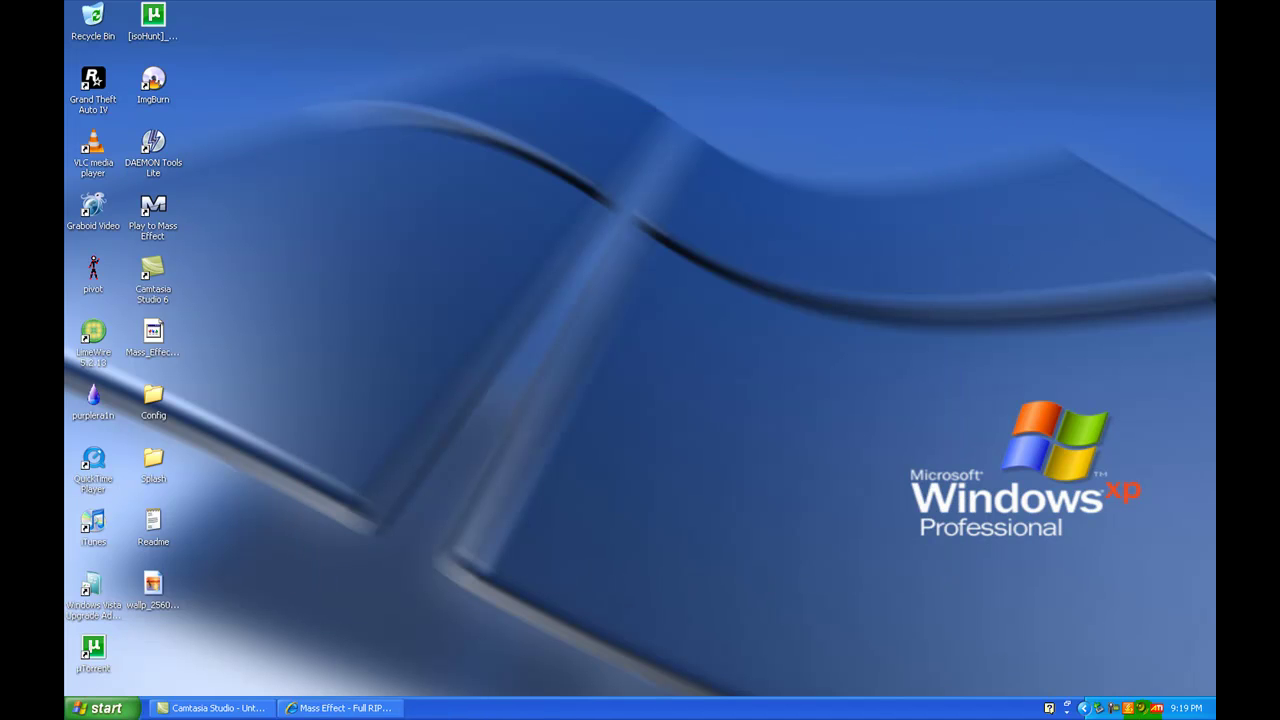
left_click(1066, 708)
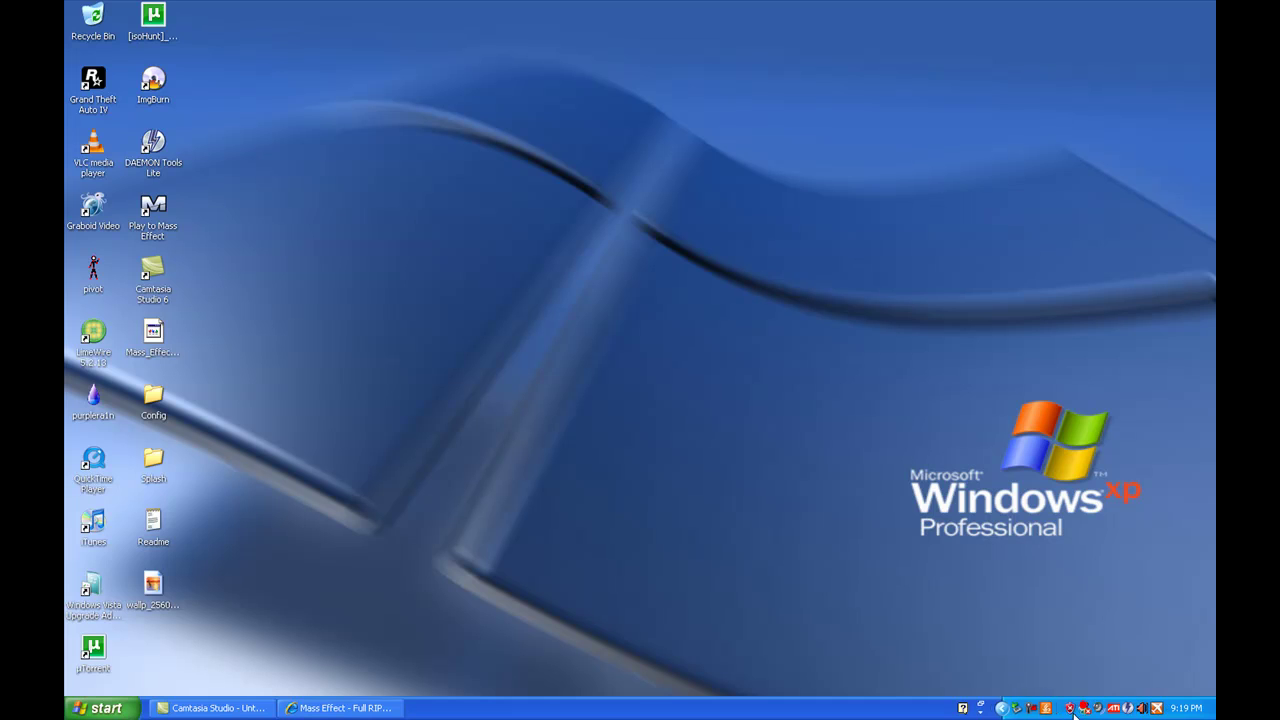
- Mount the Mass Effect ISO from G: on DAEMON Tools virtual Device 0
right_click(1131, 710)
mouse_move(1055, 577)
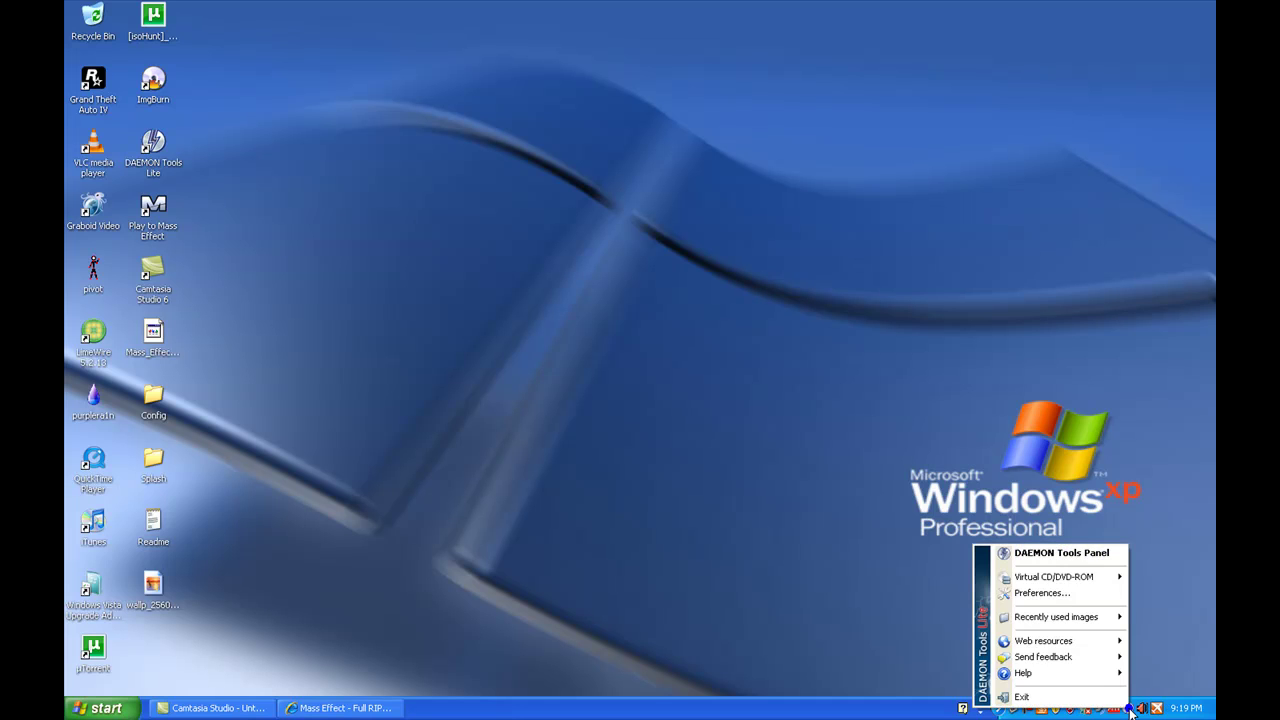
left_click(1097, 576)
mouse_move(792, 577)
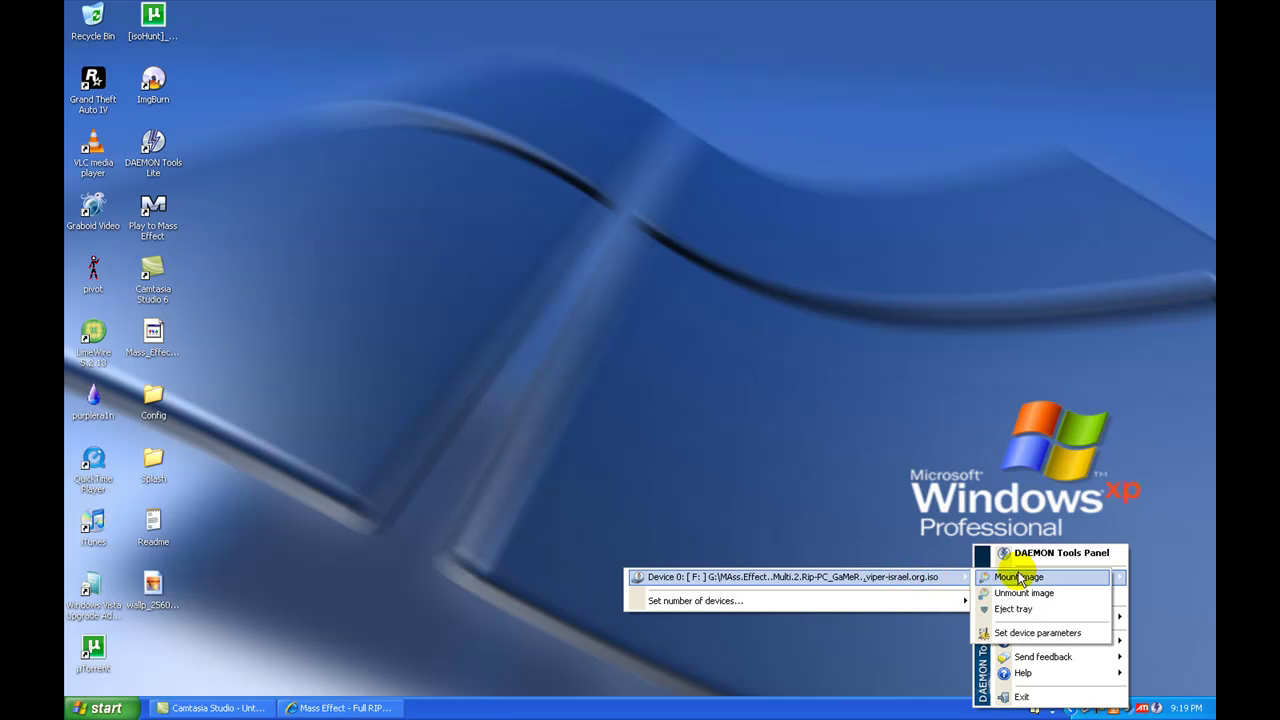
left_click(1019, 577)
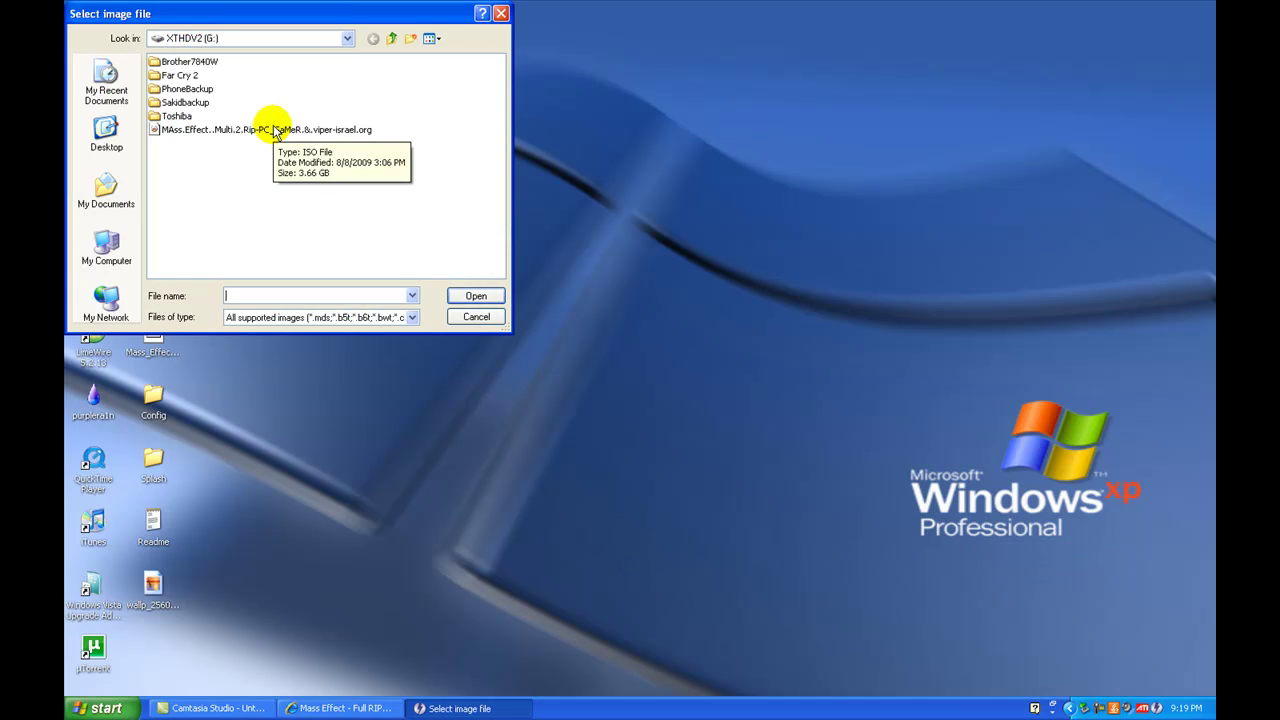
left_click(245, 130)
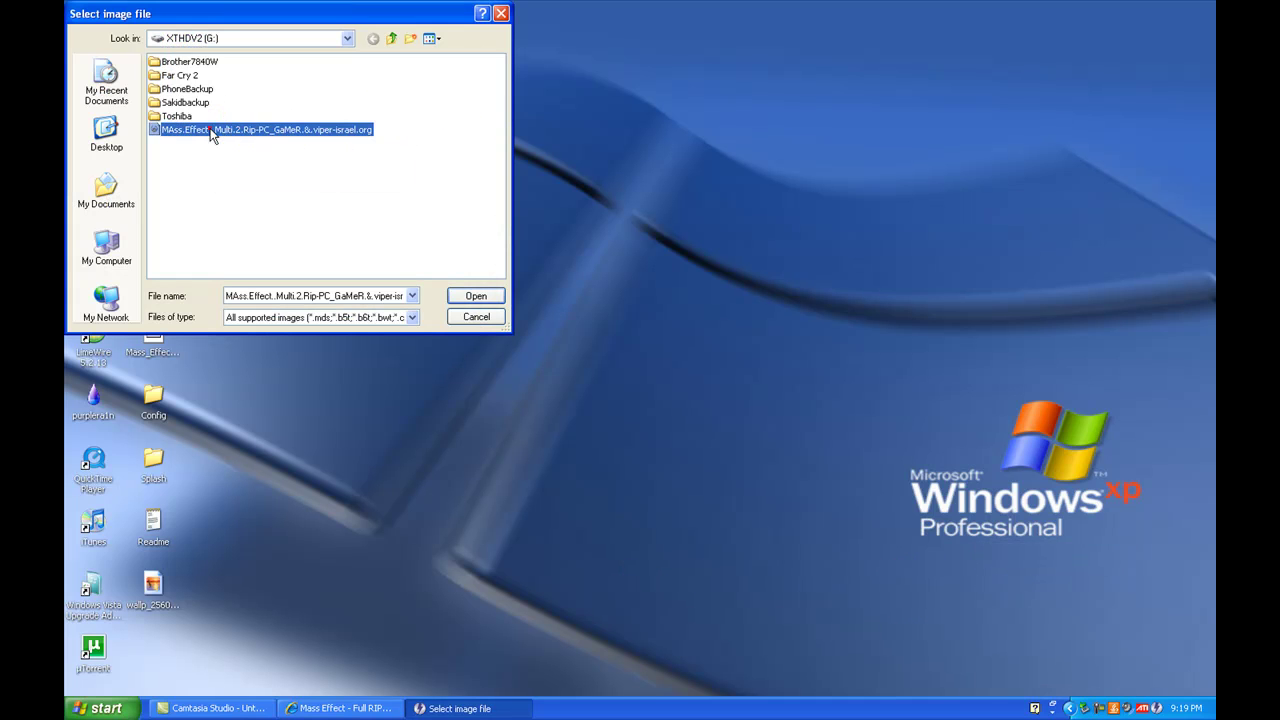
double_click(212, 137)
- Run the Mass Effect setup from the F: disc and cancel its language prompt
left_click_drag(507, 30, 767, 91)
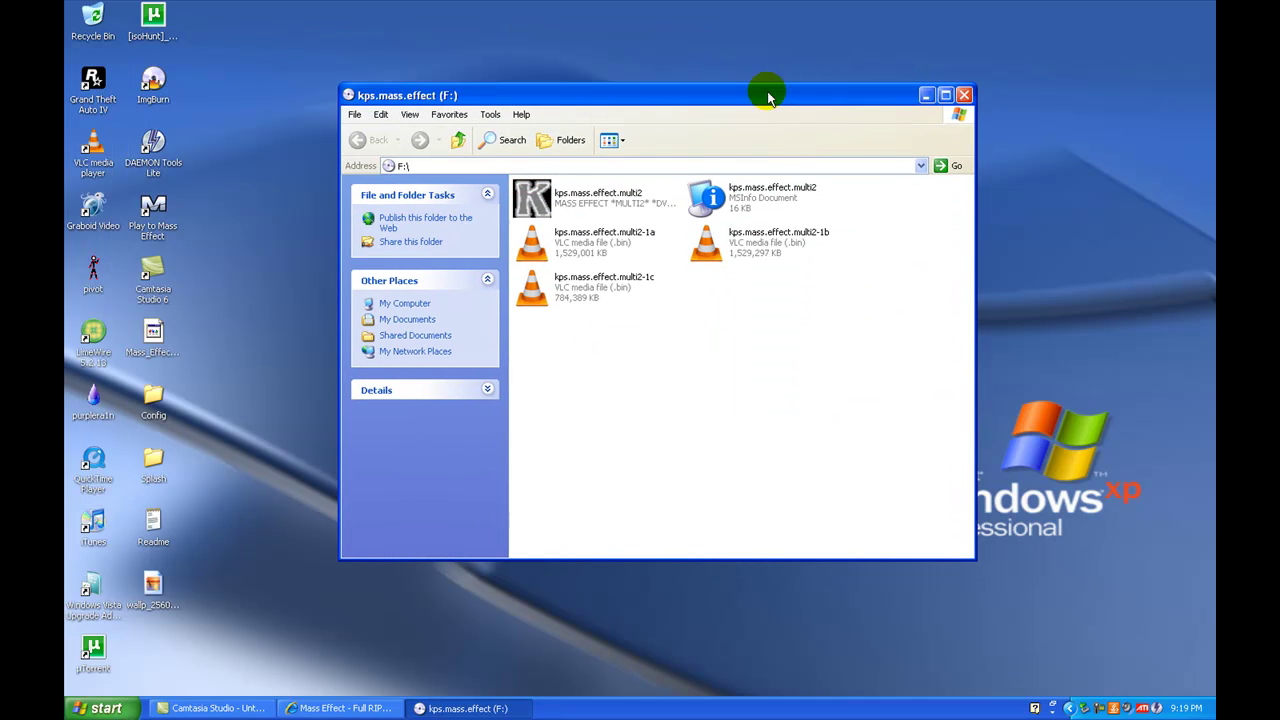
left_click_drag(891, 391, 540, 180)
left_click(720, 380)
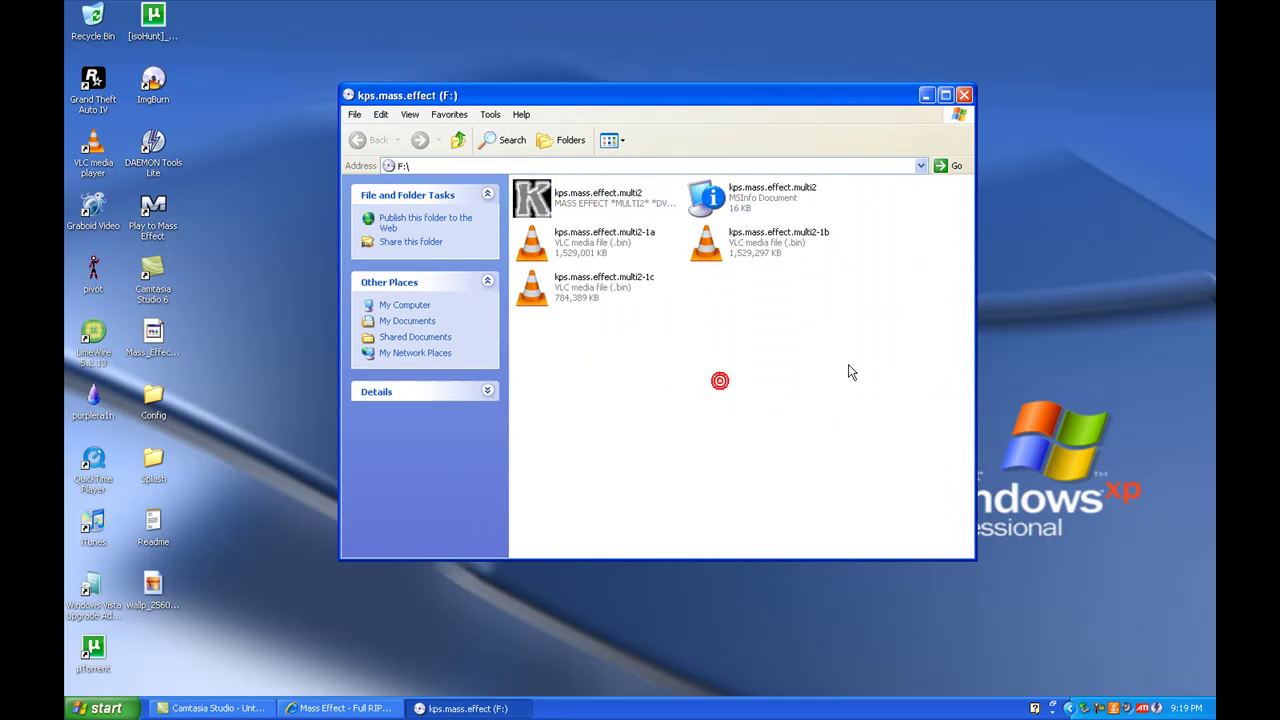
left_click_drag(869, 349, 540, 180)
left_click(631, 346)
double_click(605, 192)
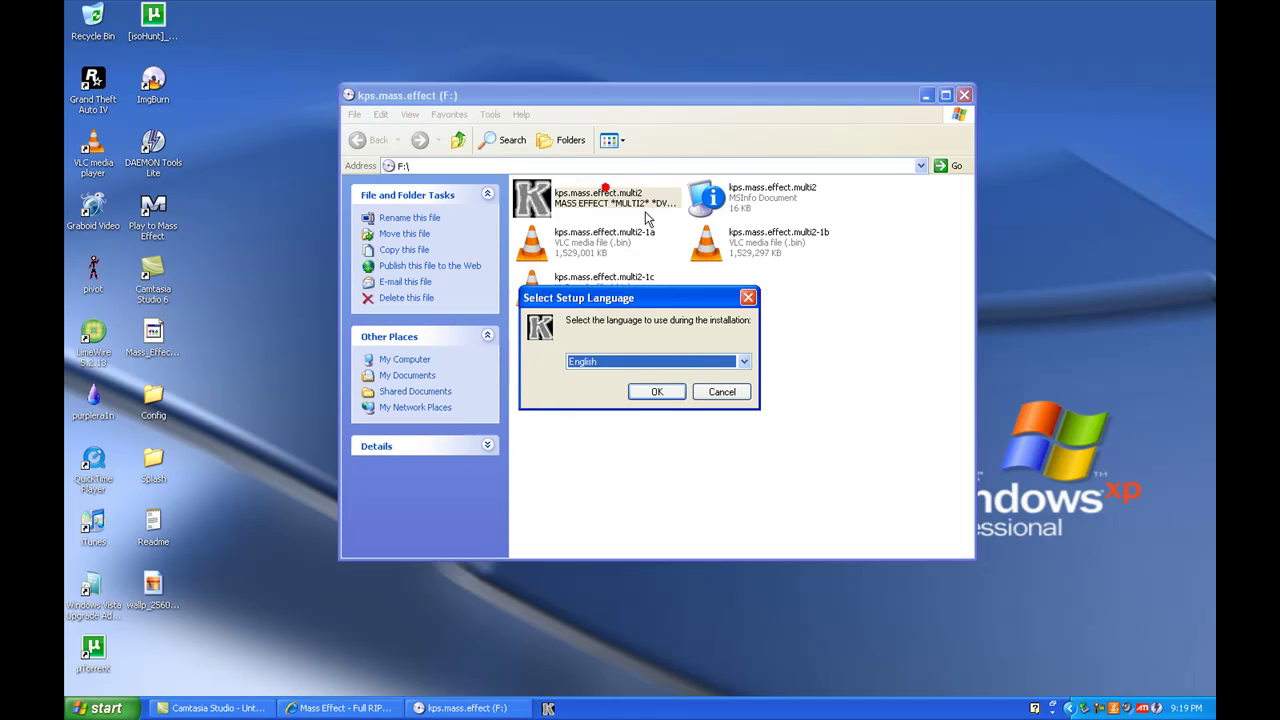
left_click(656, 392)
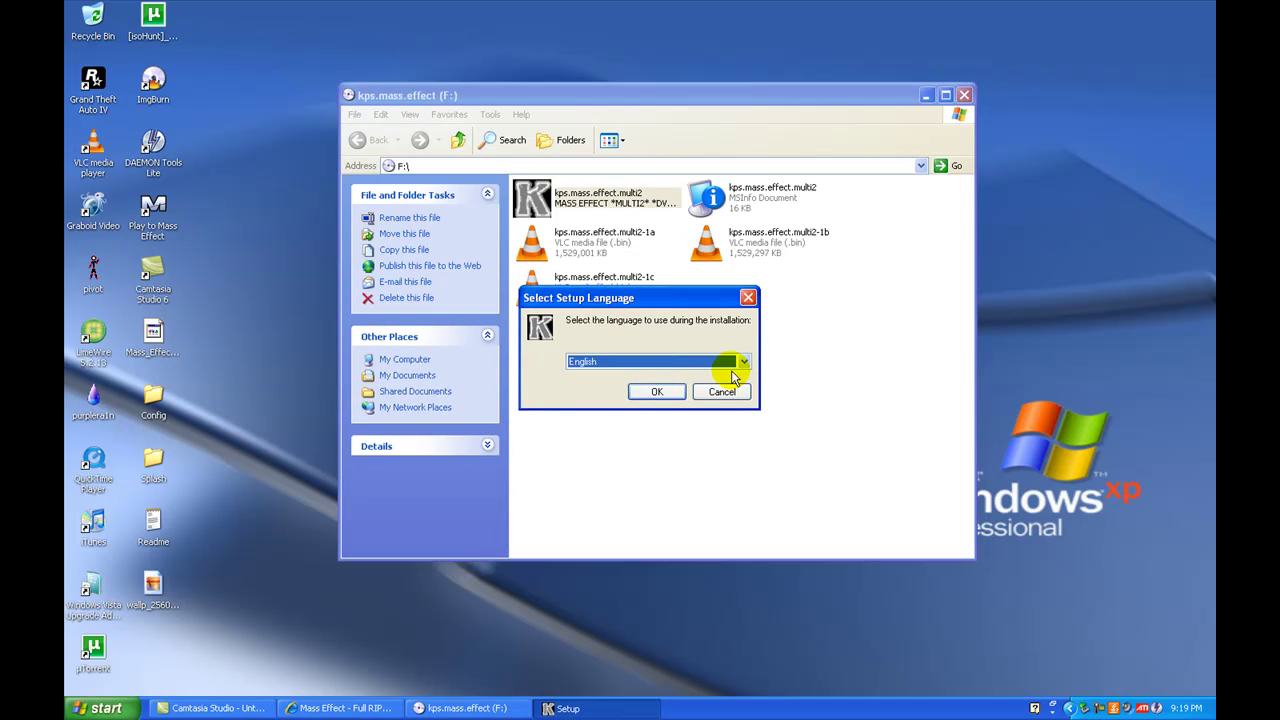
left_click(722, 391)
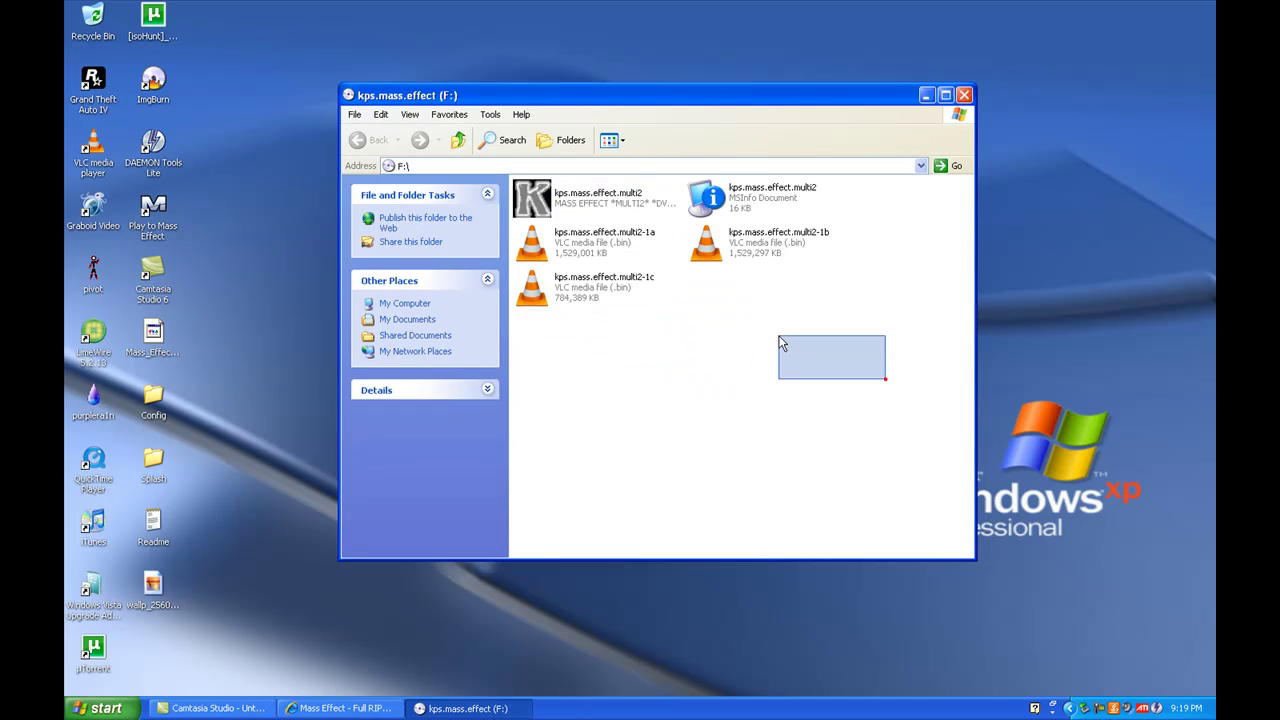
- Select and clear the disc's files, then close the F: drive window
left_click_drag(886, 380, 531, 140)
left_click(849, 408)
left_click(890, 270)
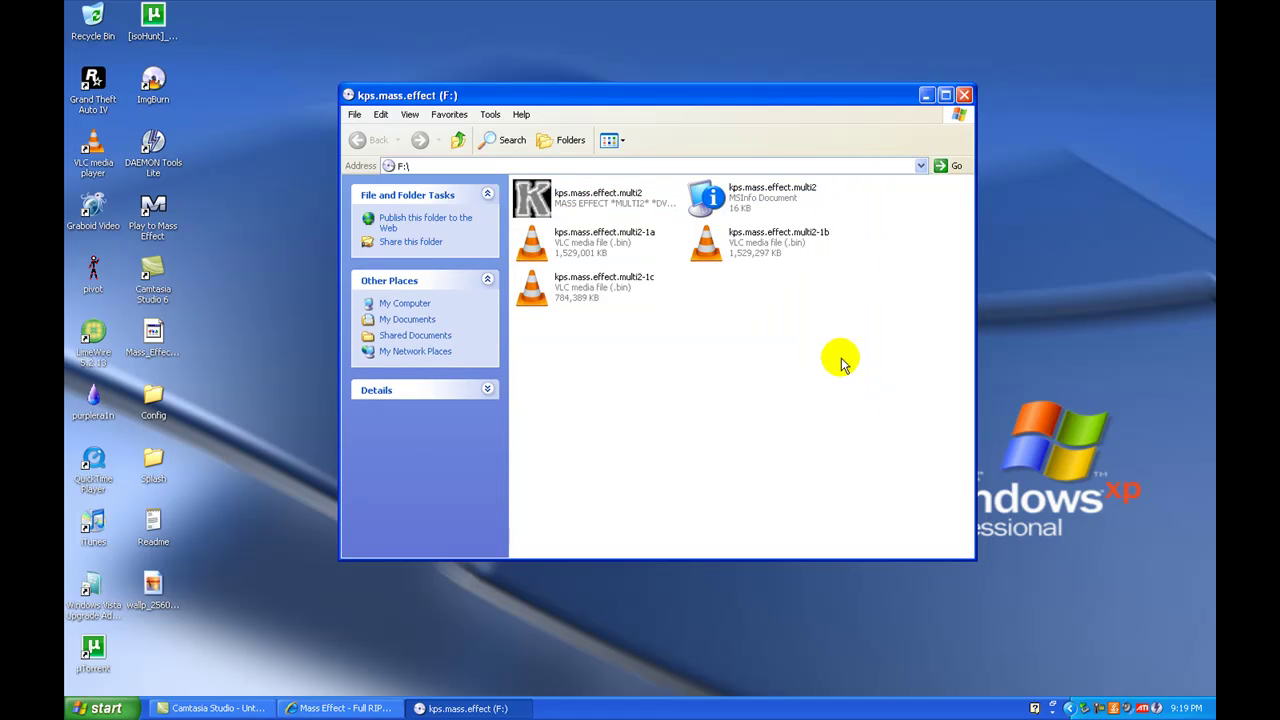
left_click(963, 95)
- Select the Config, Splash and wallpaper patch files and group them together on the desktop
left_click_drag(237, 193, 127, 222)
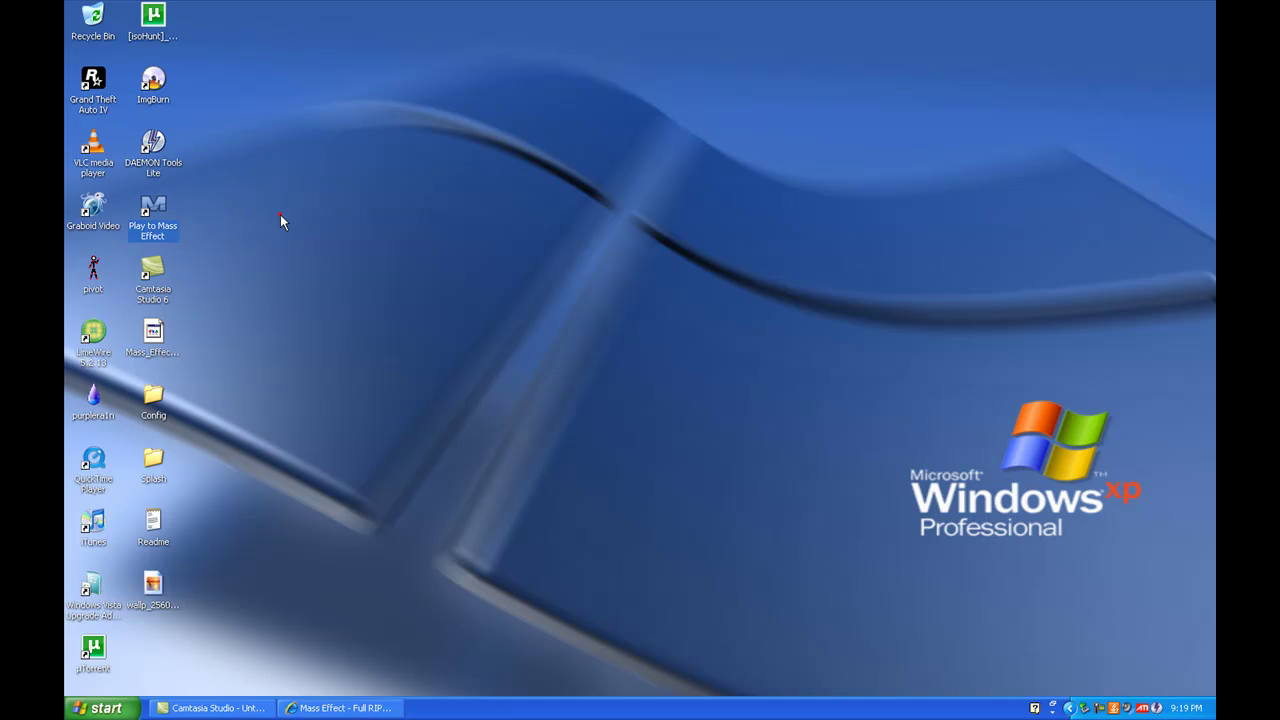
left_click(268, 215)
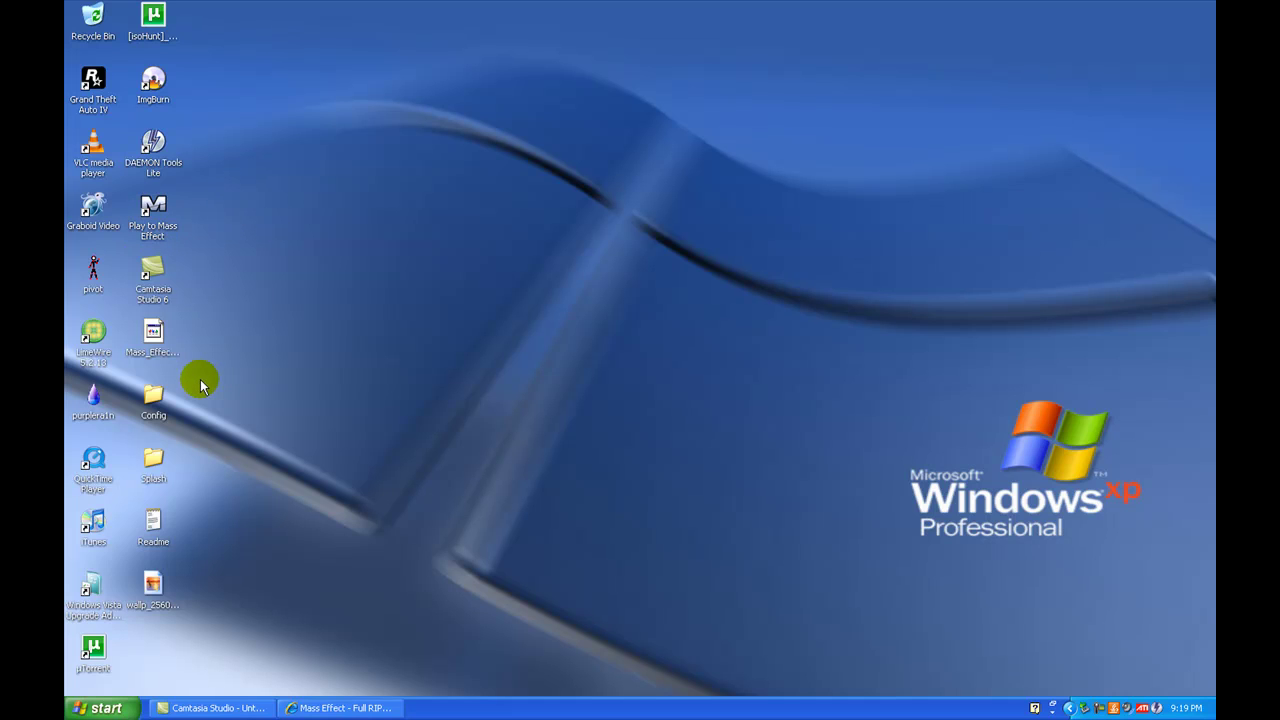
left_click_drag(200, 385, 149, 457)
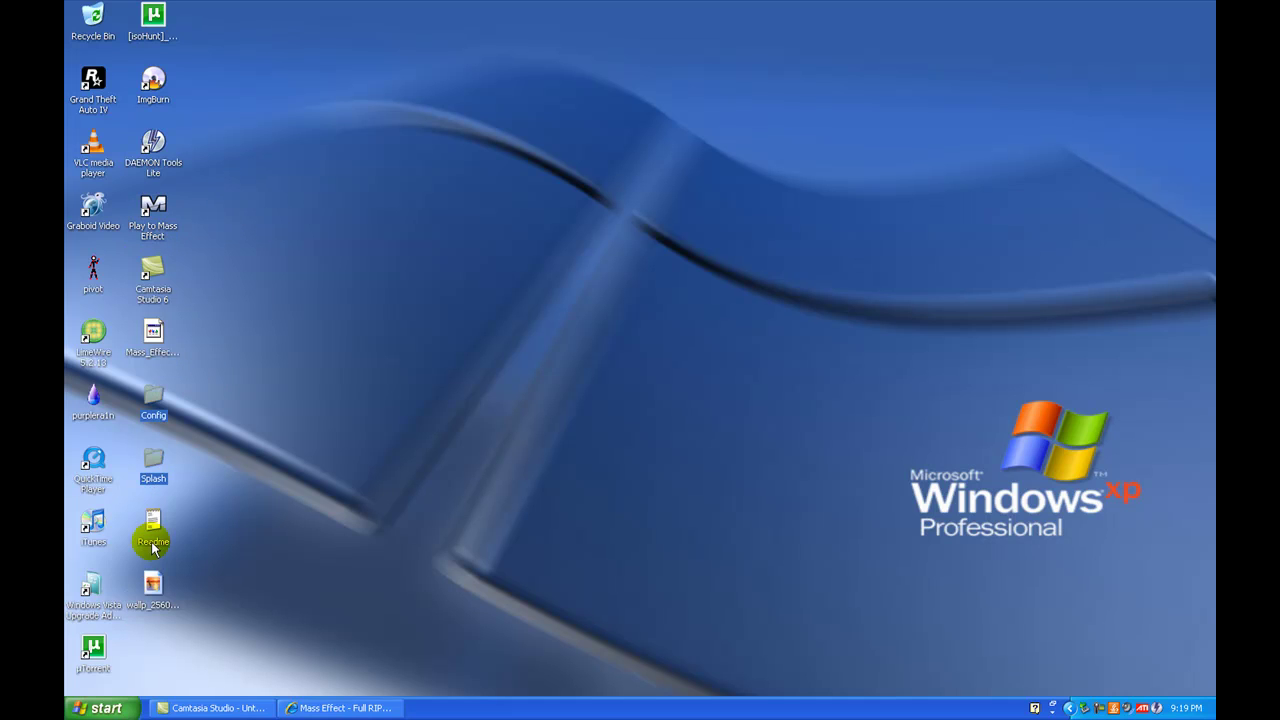
left_click_drag(153, 548, 191, 557)
left_click(205, 566)
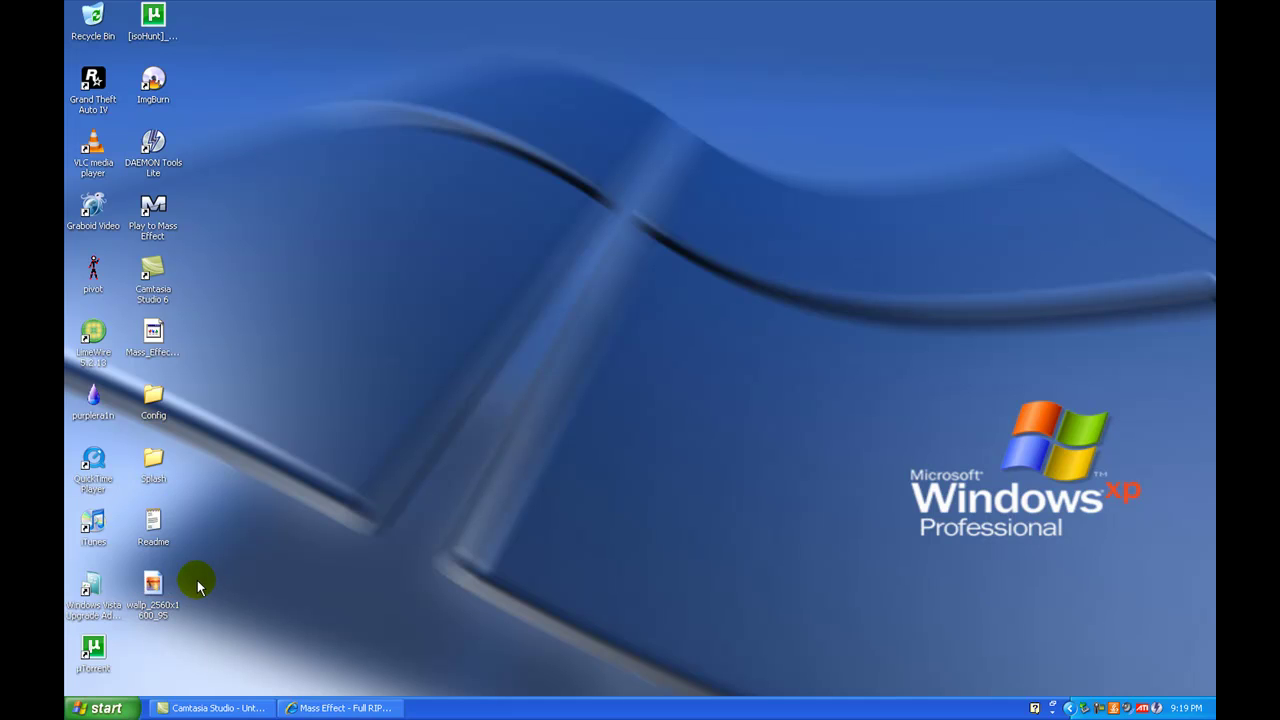
left_click(152, 584)
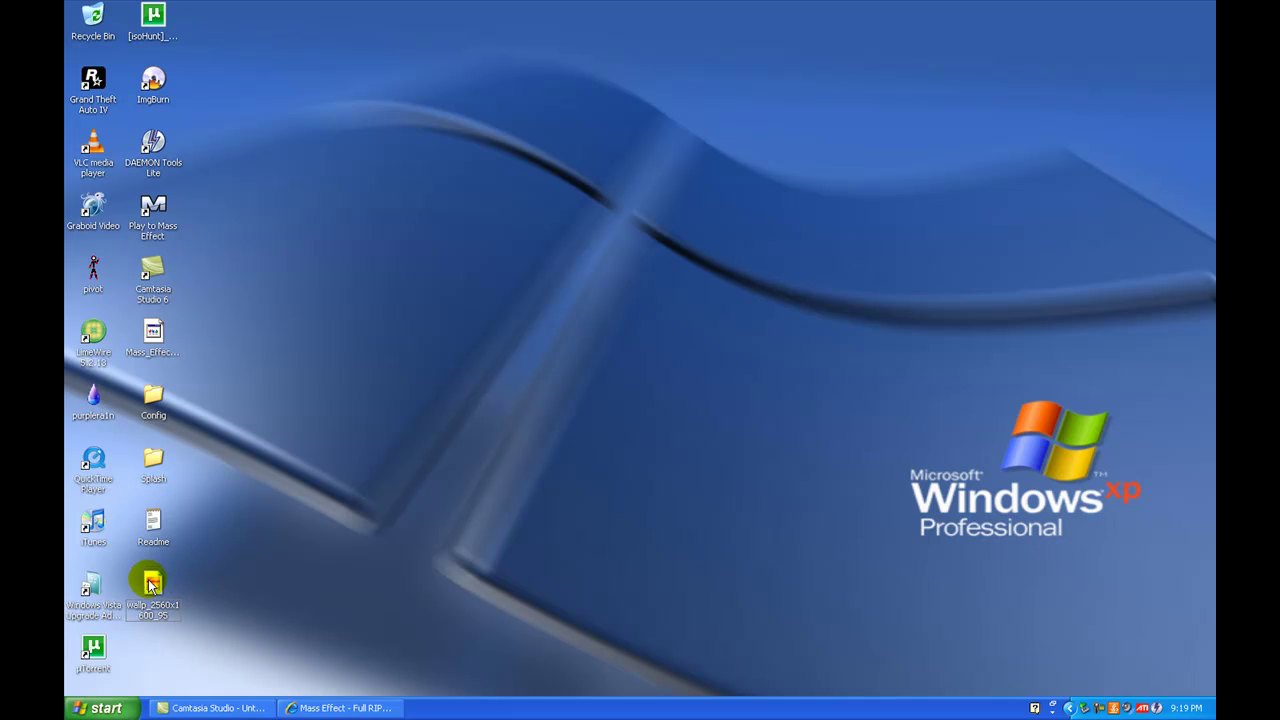
left_click_drag(152, 584, 163, 403)
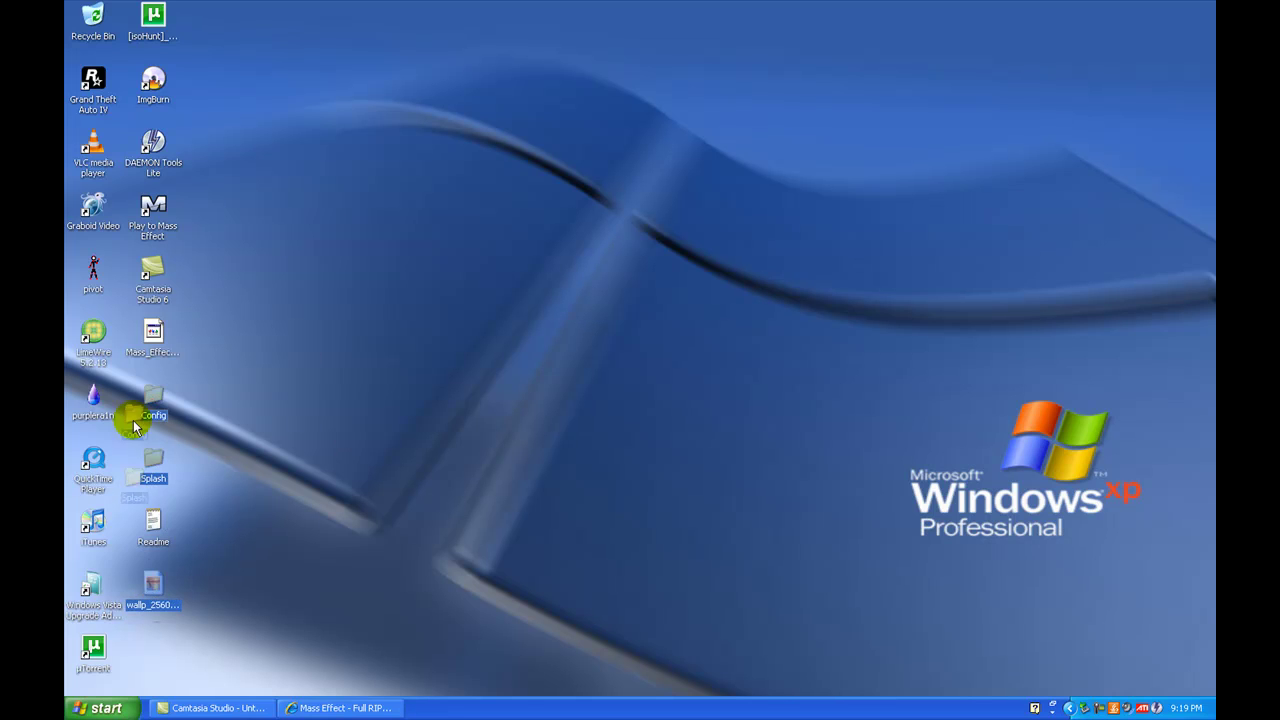
left_click_drag(153, 401, 216, 392)
- Browse via My Computer to C:\Program Files\KAPITALSIN\Mass Effect
left_click(100, 708)
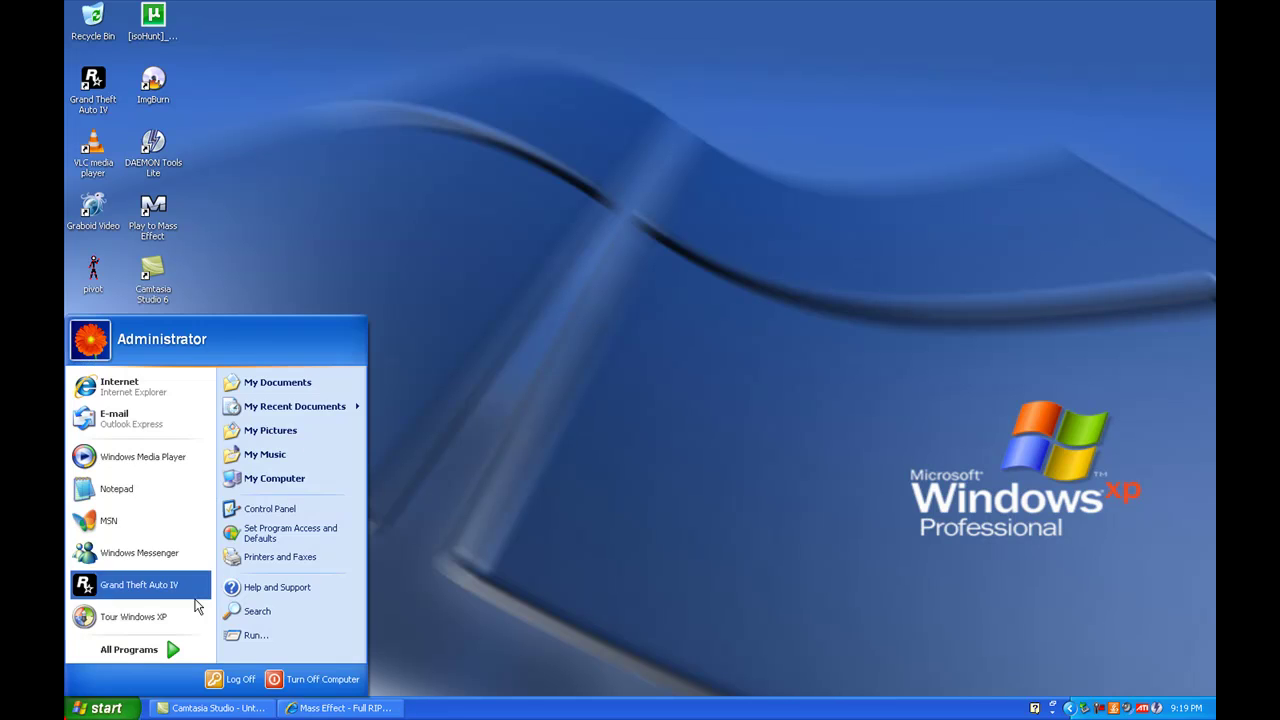
left_click(300, 480)
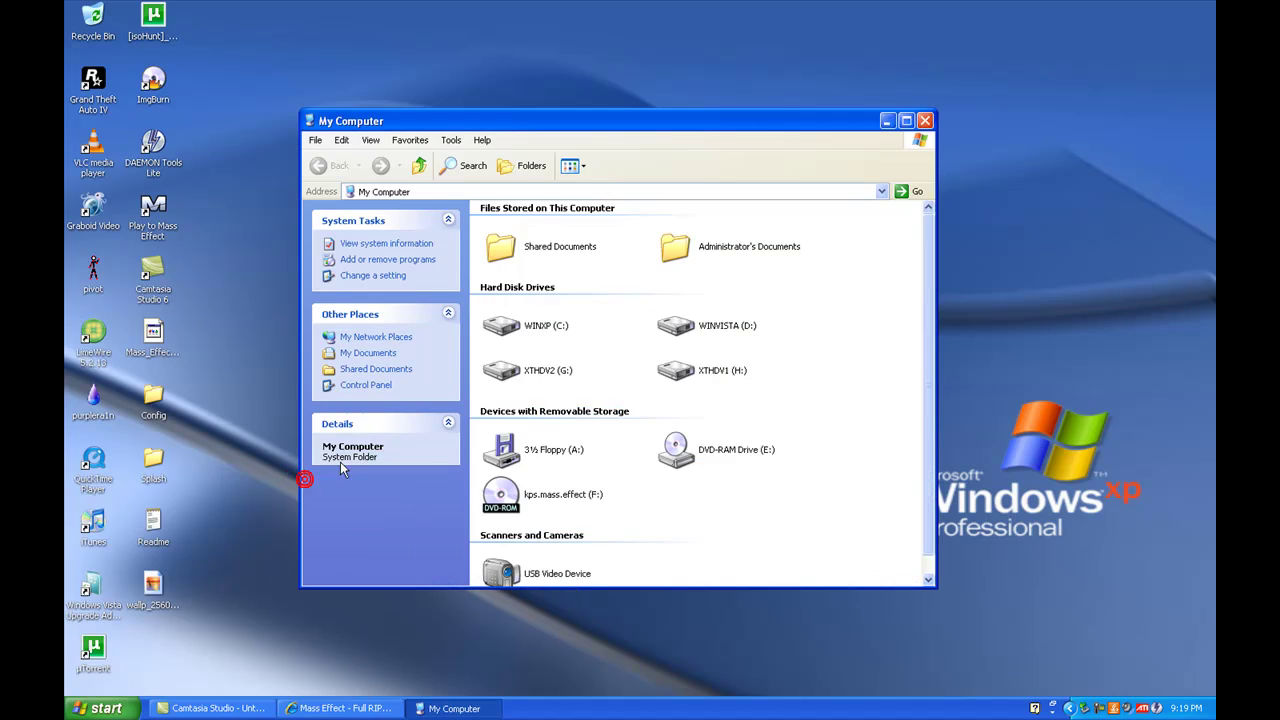
double_click(544, 326)
left_click(330, 165)
left_click(380, 165)
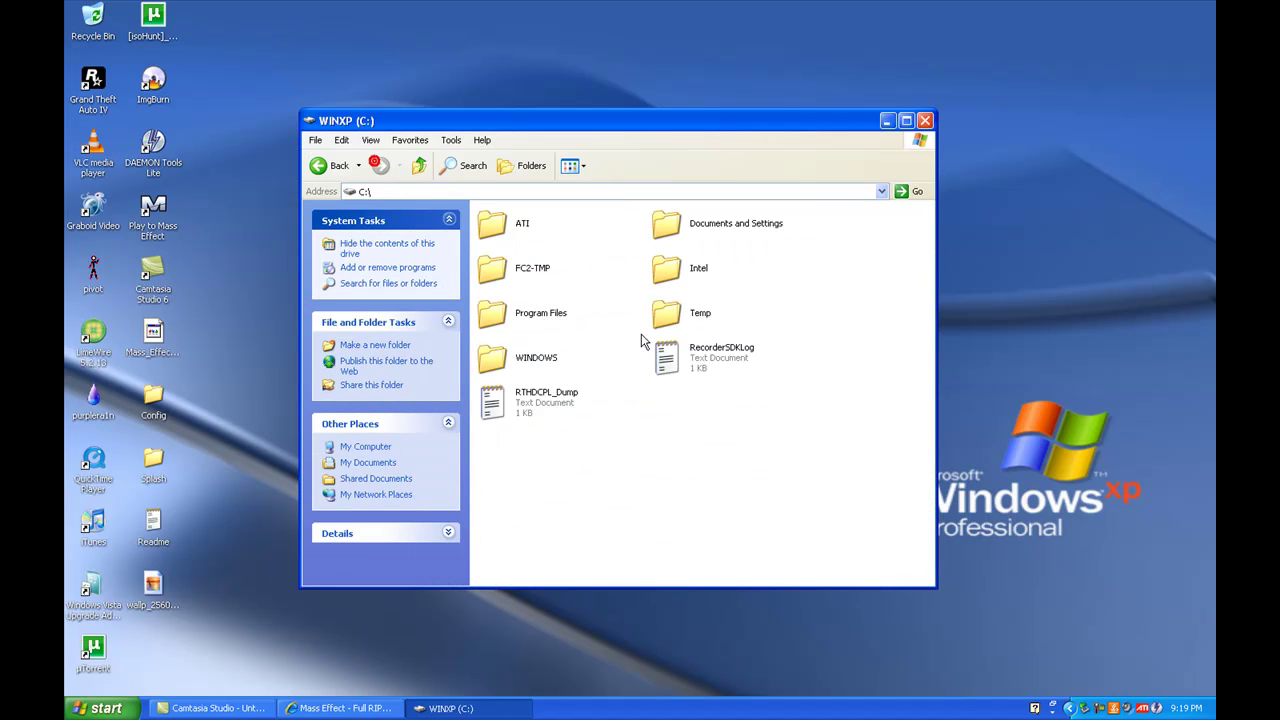
double_click(545, 325)
scroll(720, 360, "down", 5)
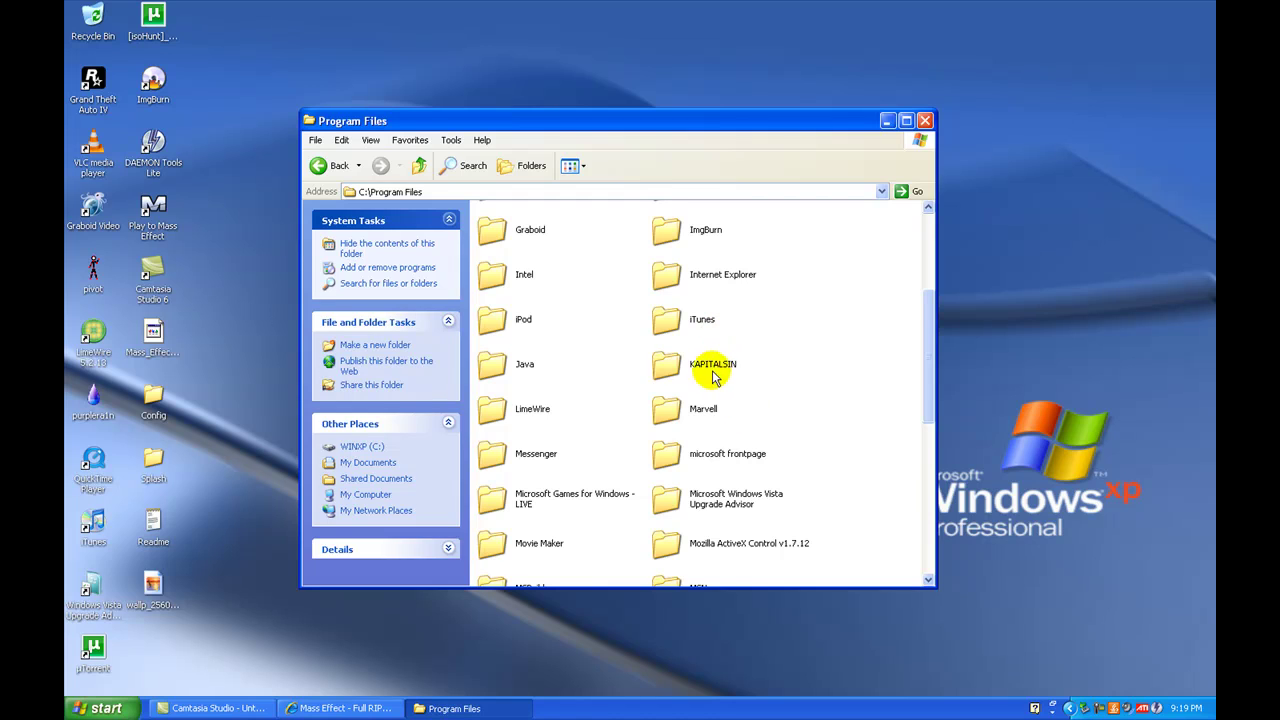
left_click(710, 370)
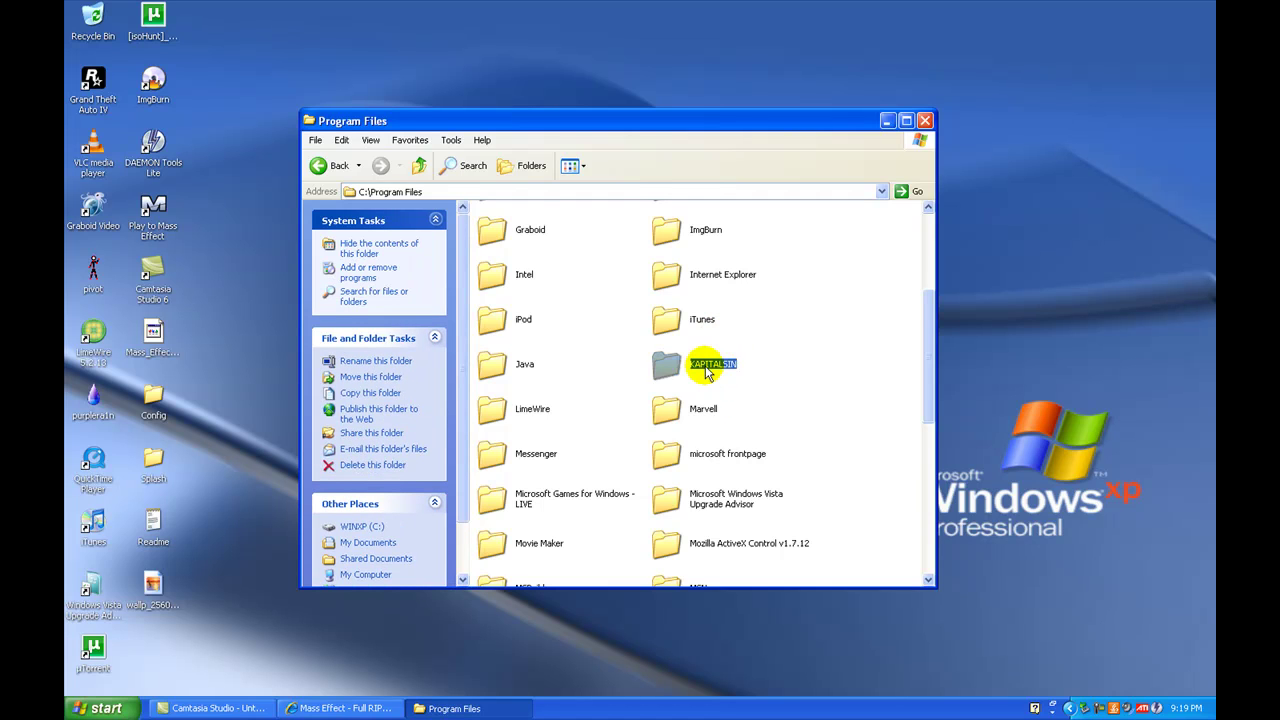
double_click(710, 368)
double_click(525, 228)
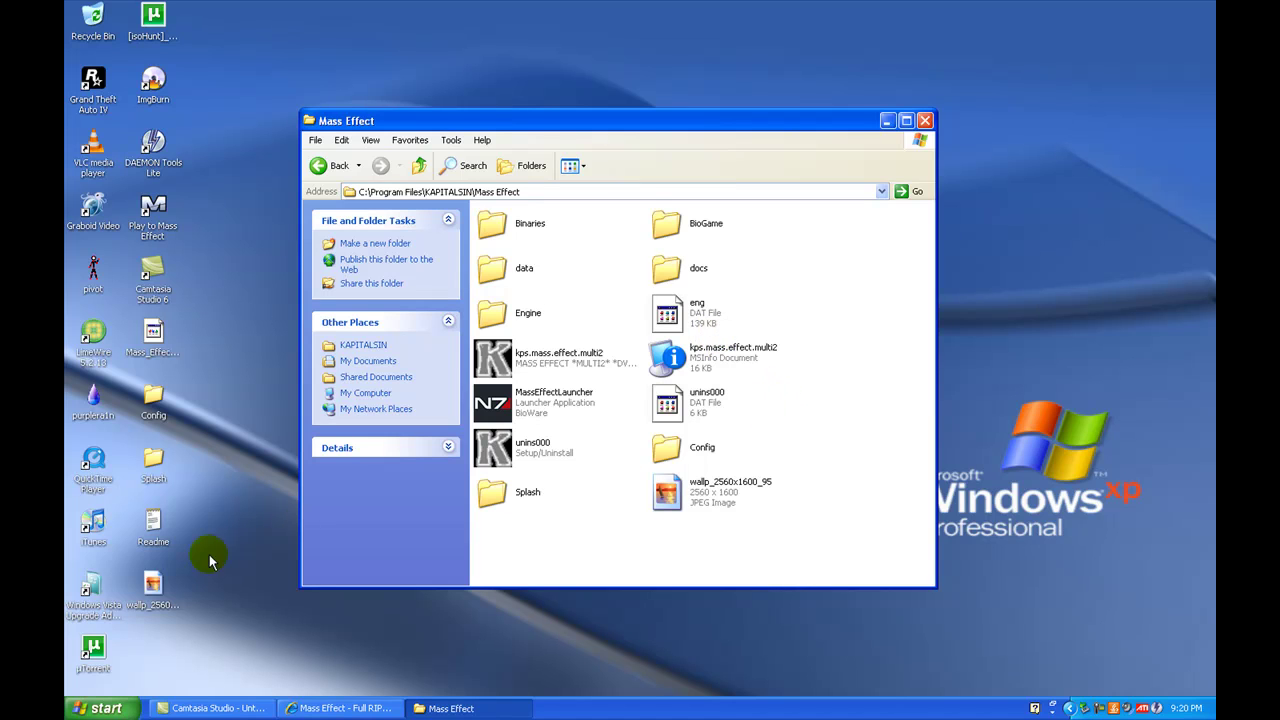
- Copy the Config, Splash and wallpaper files into Mass Effect, check BioGame, then close the window
mouse_move(165, 585)
left_mouse_down()
mouse_move(155, 420)
mouse_move(171, 414)
left_mouse_up()
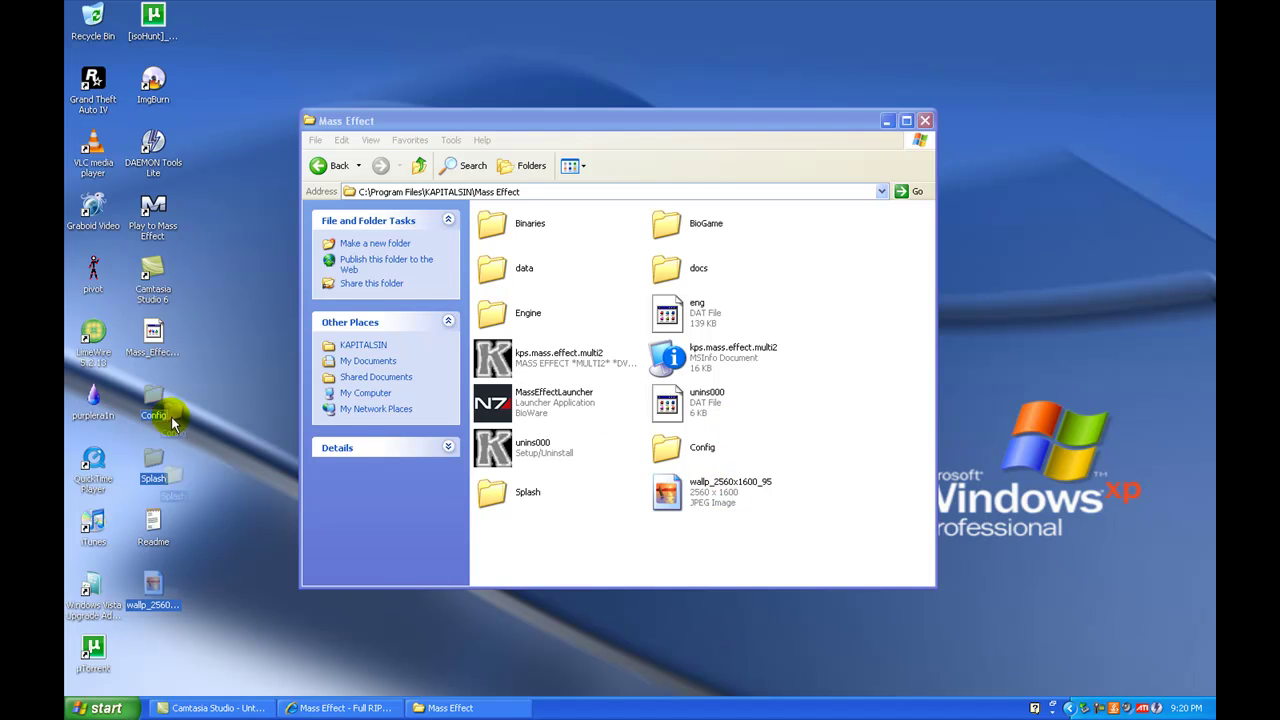
left_click(708, 258)
double_click(676, 224)
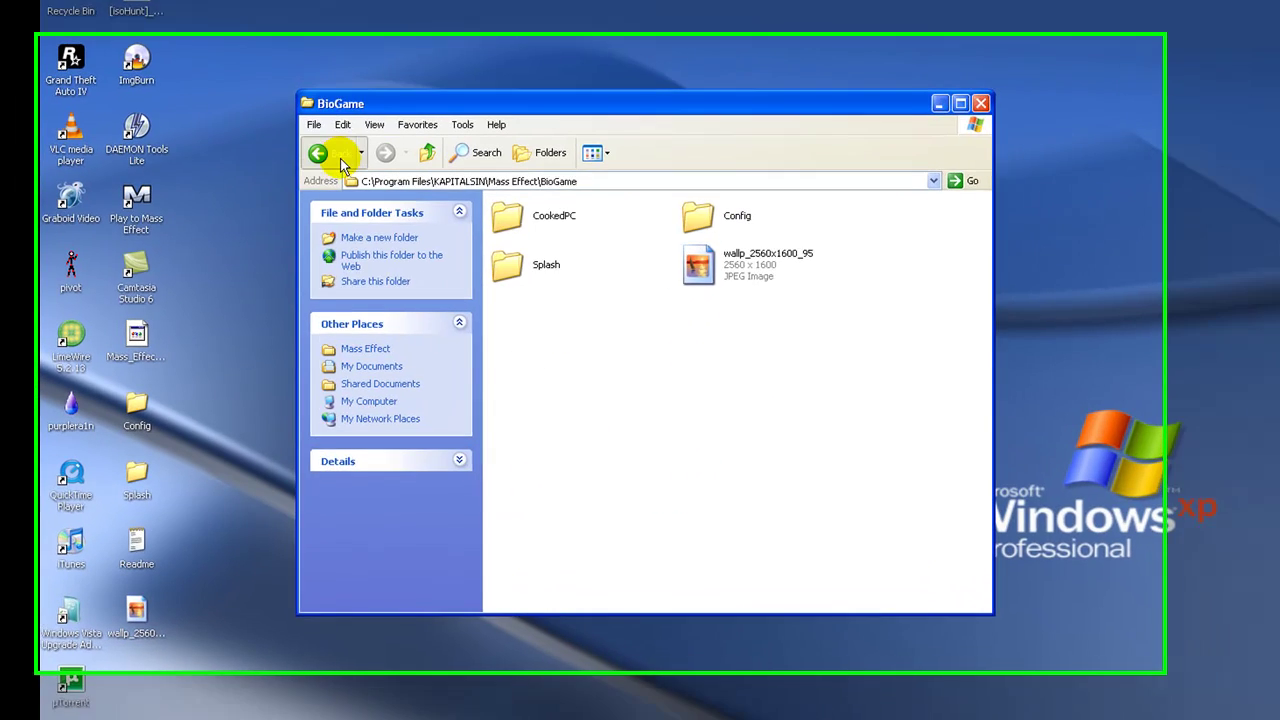
left_click(318, 165)
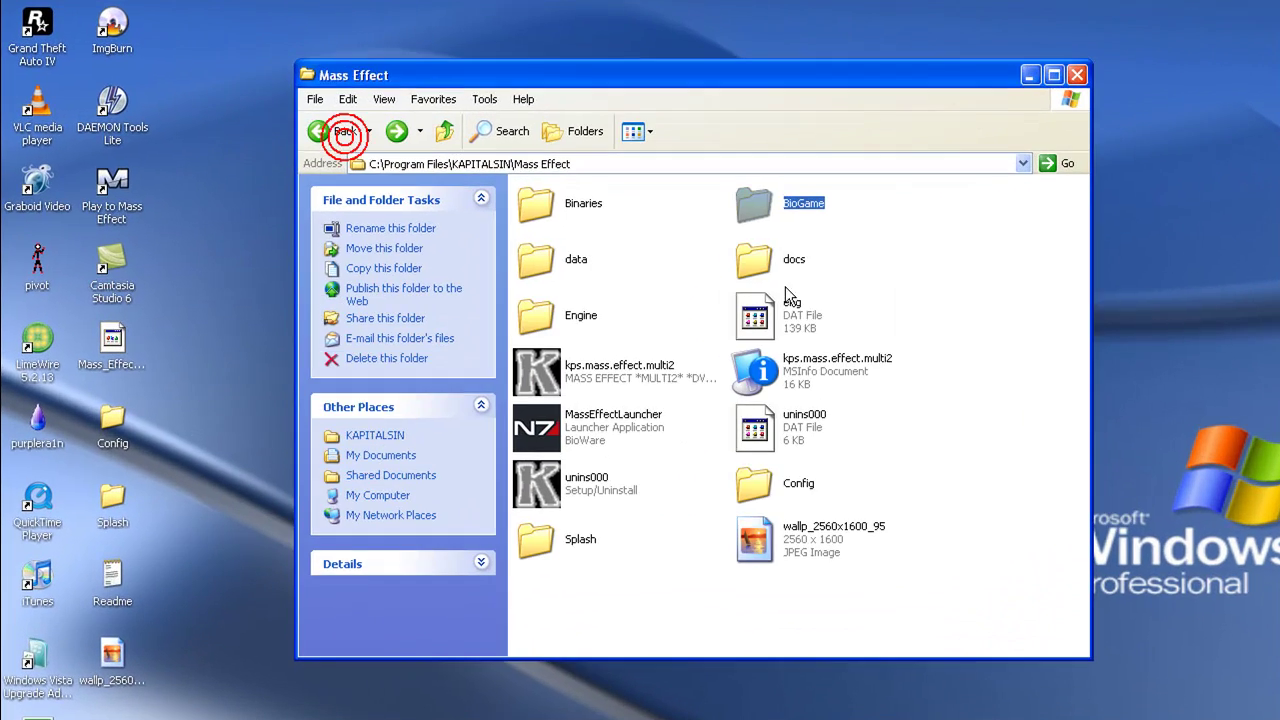
left_click_drag(986, 183, 659, 595)
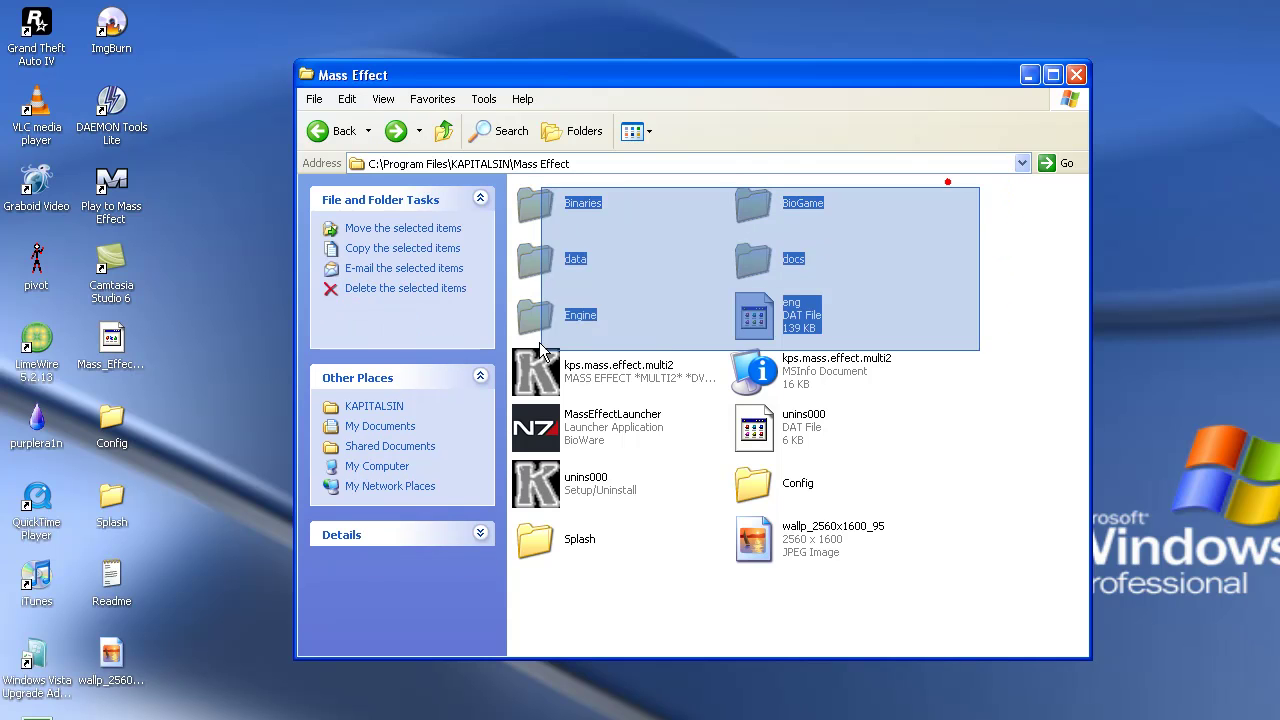
left_click(779, 625)
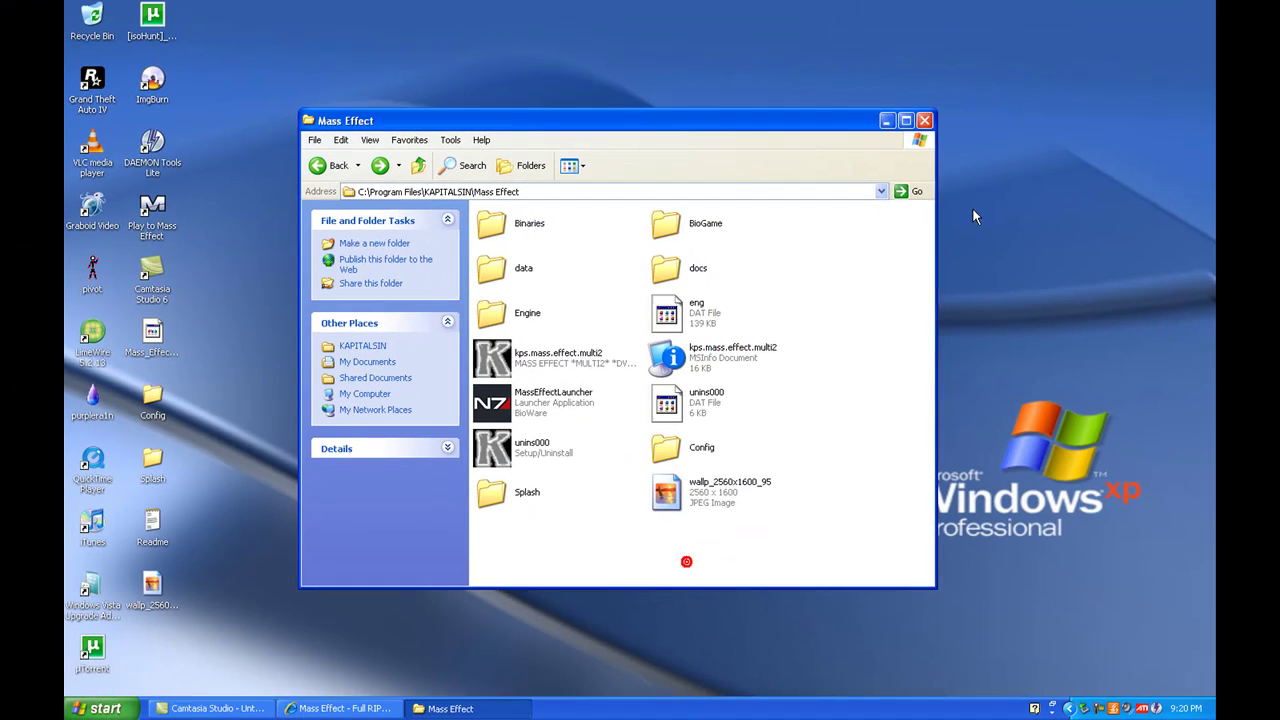
left_click(924, 120)
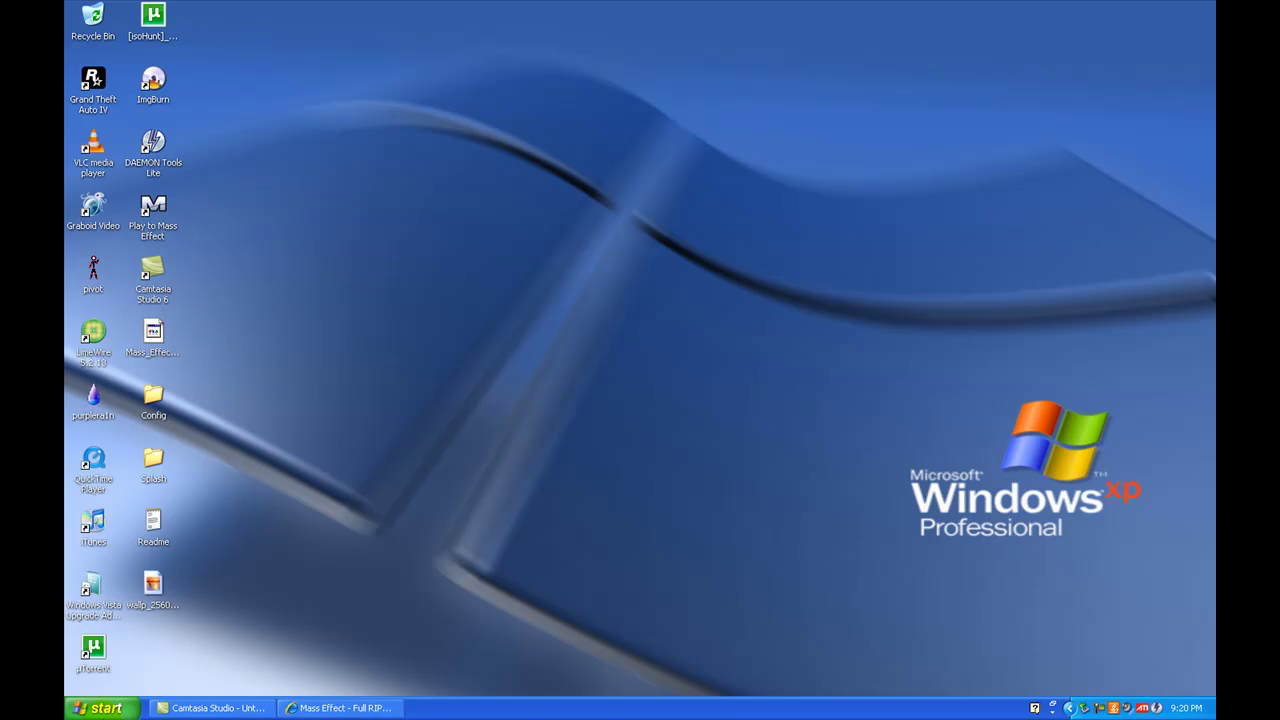
- Launch Mass Effect from the Play to Mass Effect desktop shortcut to reach its splash screen
key("super")
left_click(339, 268)
double_click(153, 210)
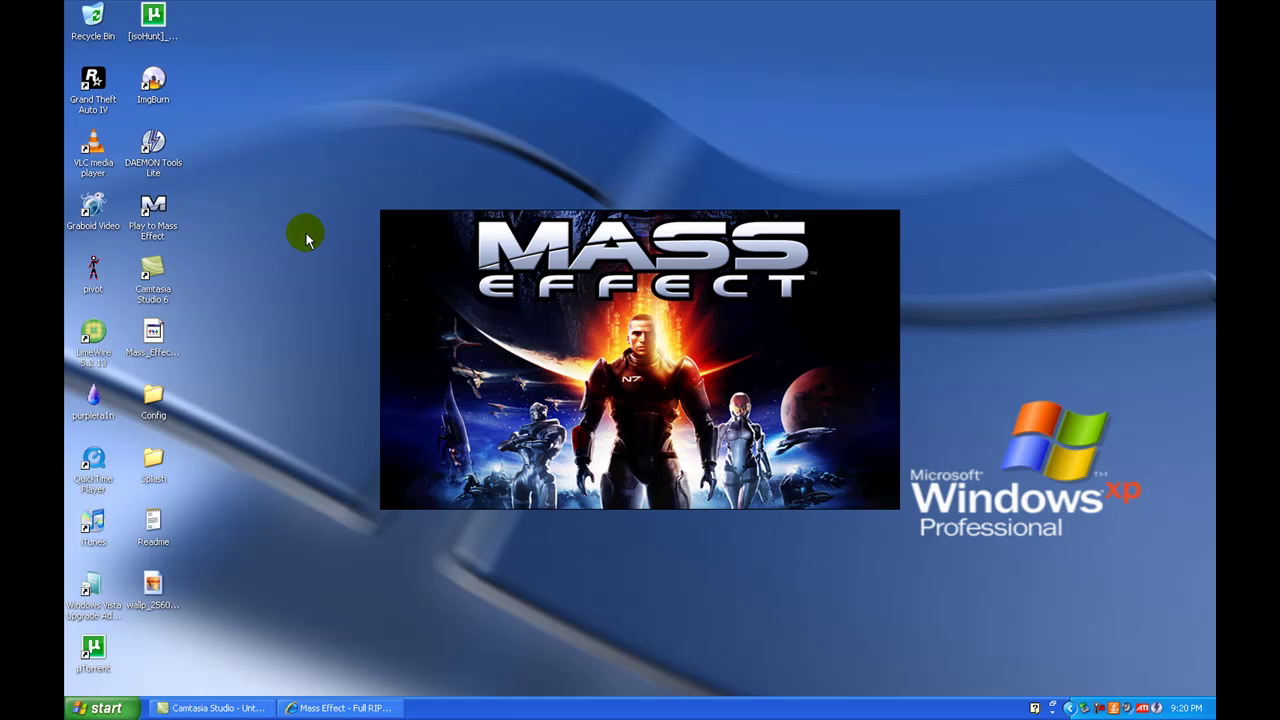